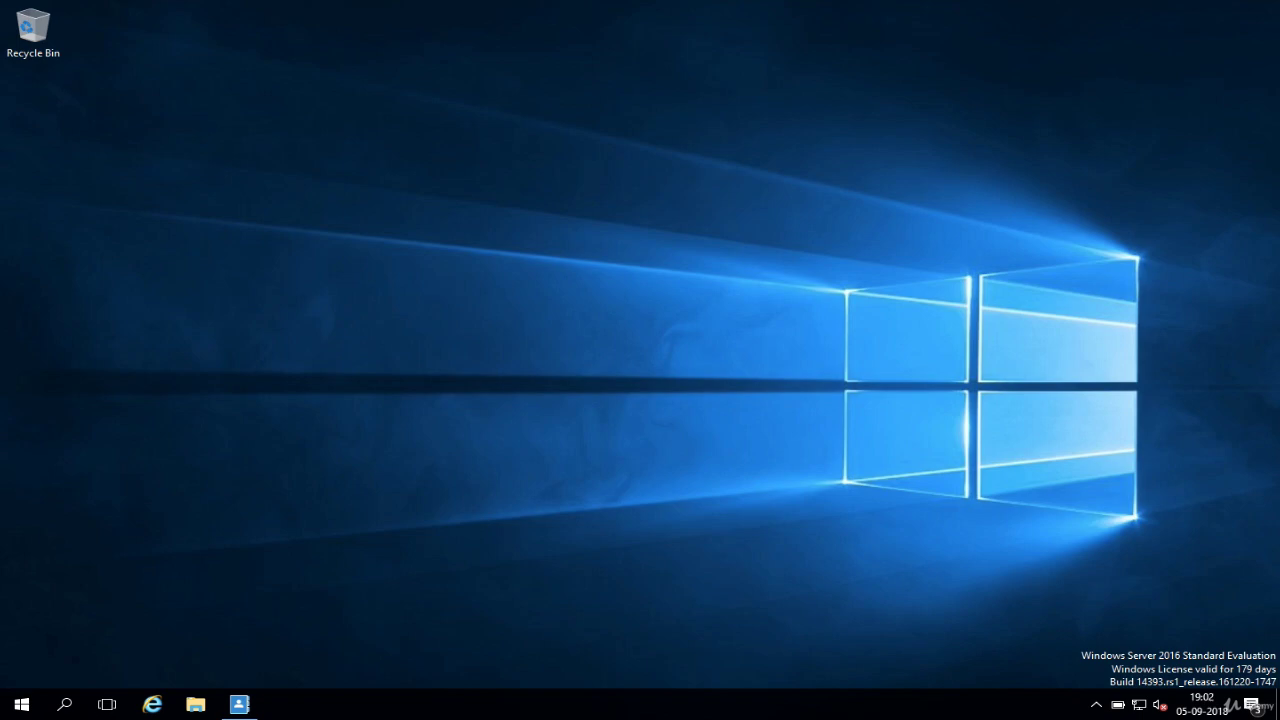
Step: Launch Active Directory Administrative Center from Windows Administrative Tools in the Start menu
click(21, 704)
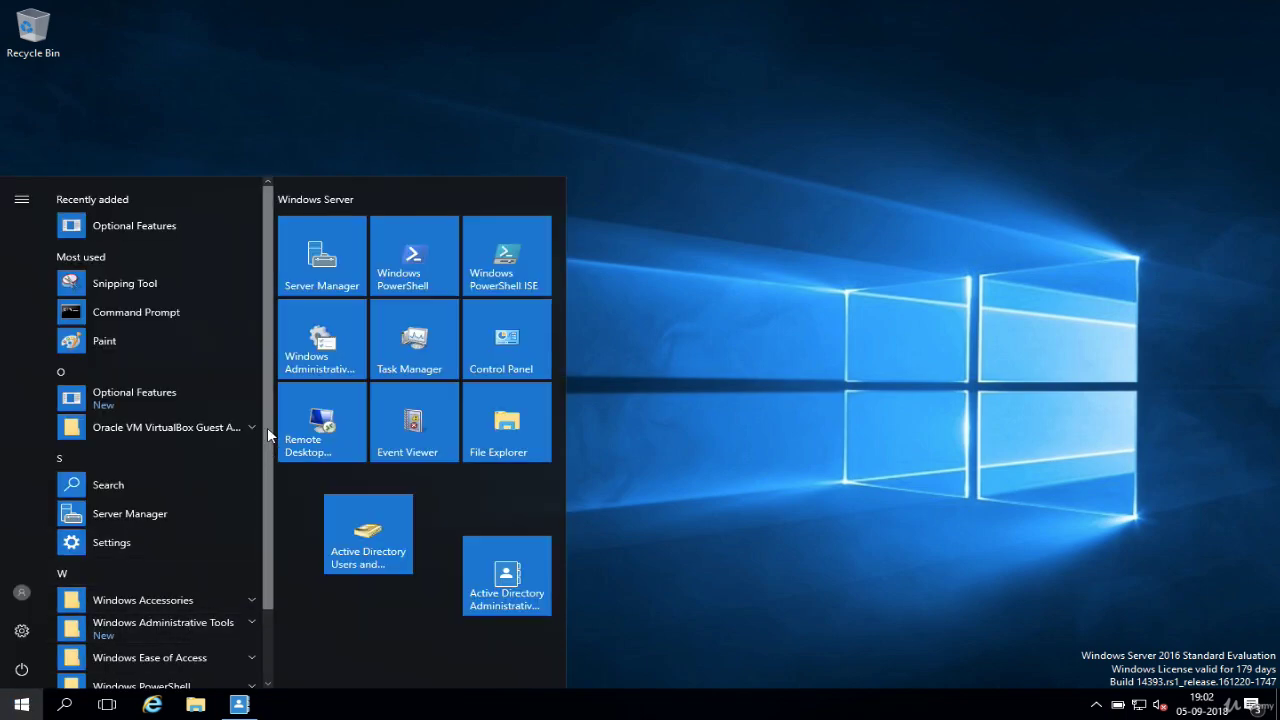
scroll(265, 398, down, 2)
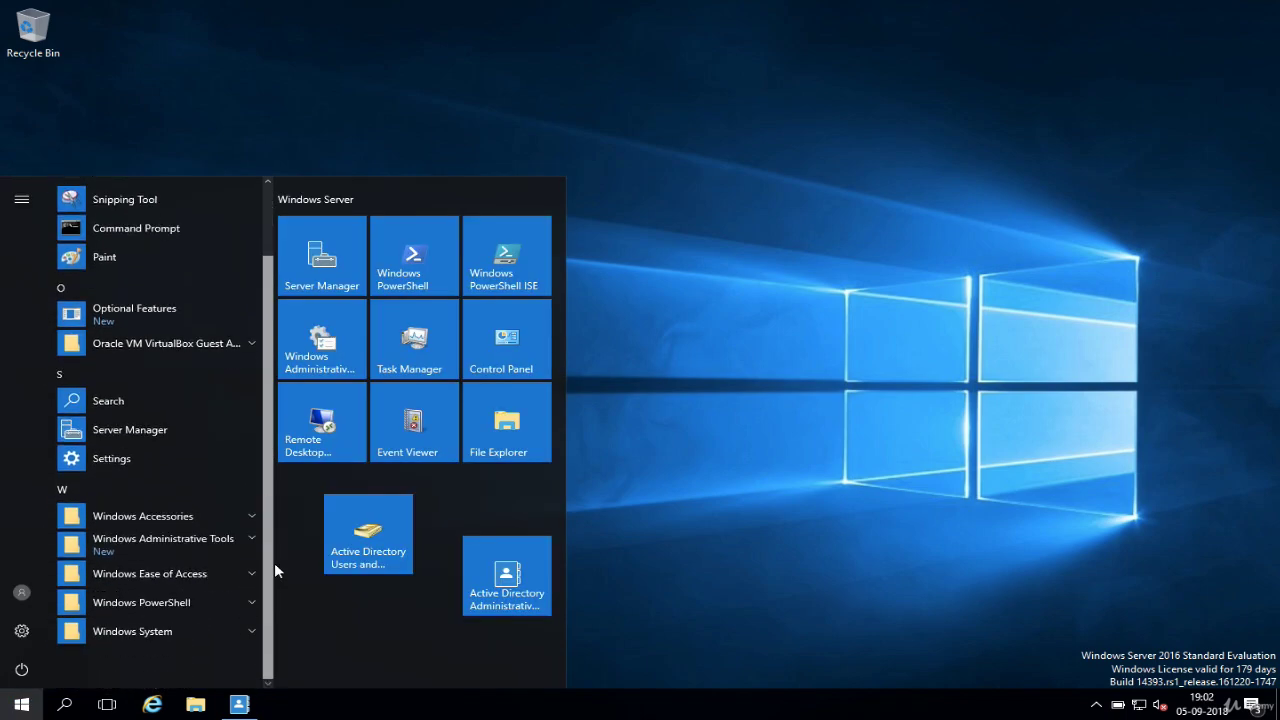
click(211, 538)
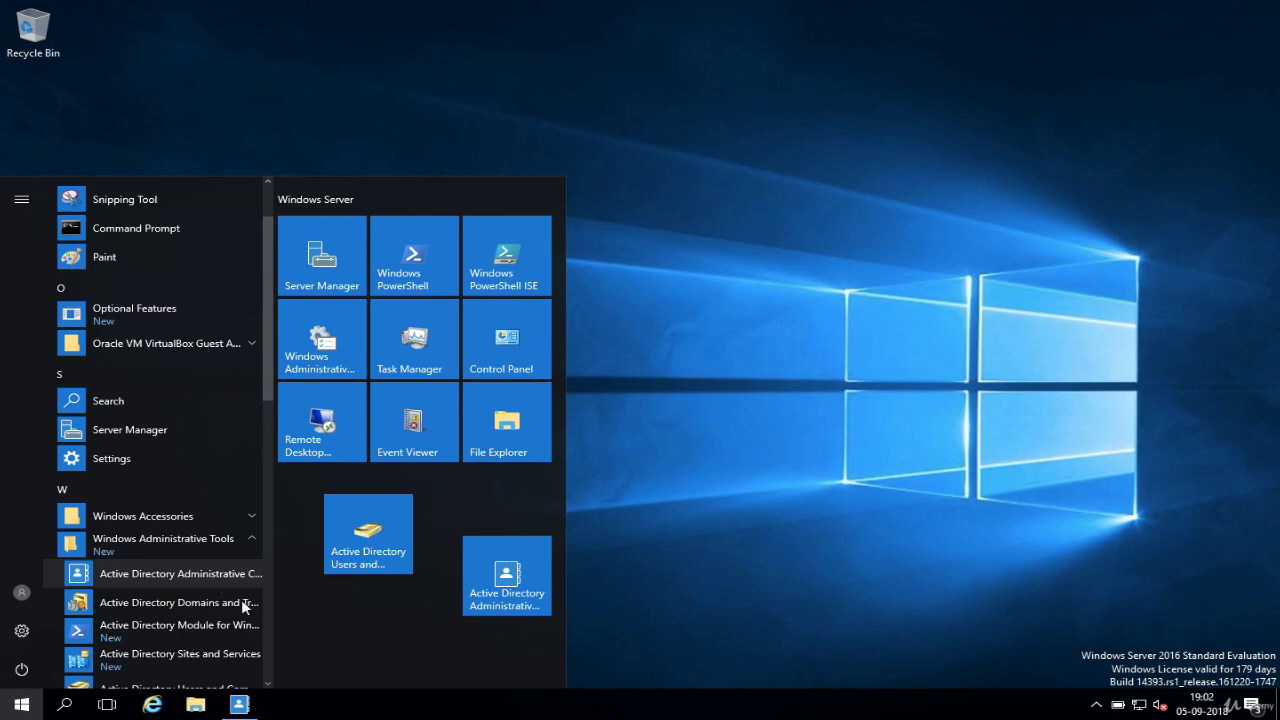
click(240, 703)
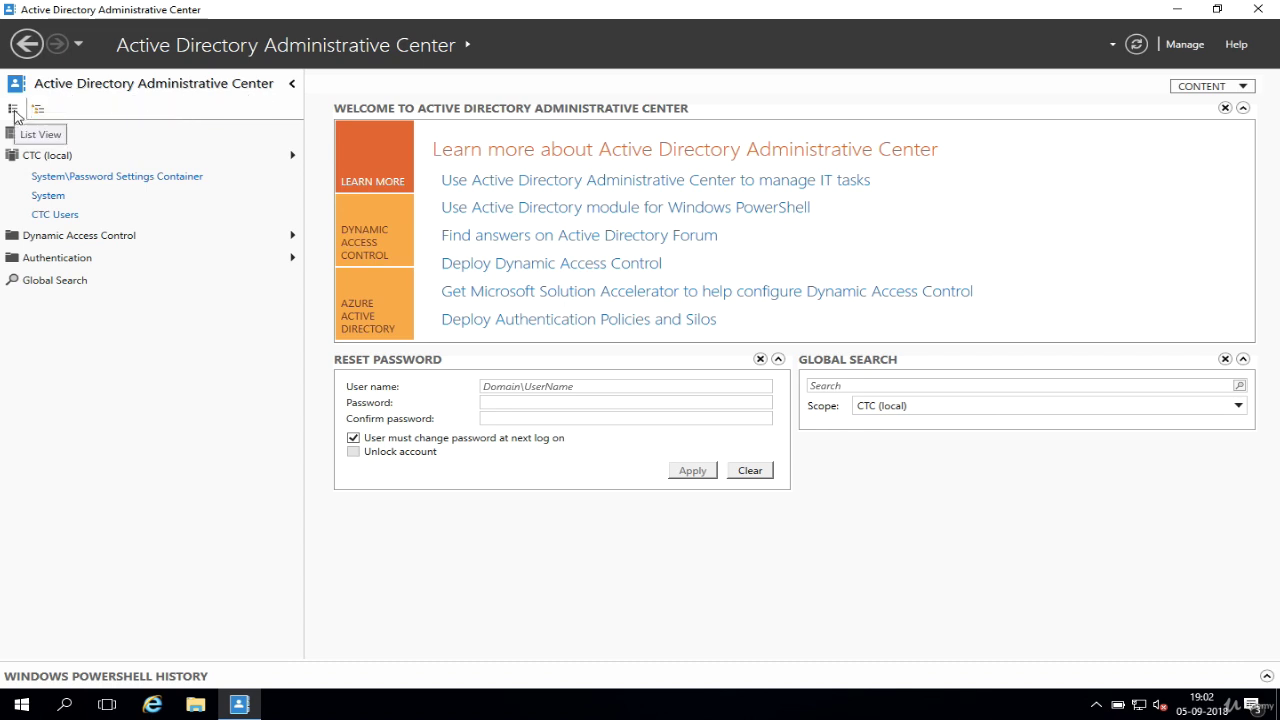
Step: Browse to CTC (local) > System > Password Settings Container and check the New options in Tasks
mouse_move(150, 162)
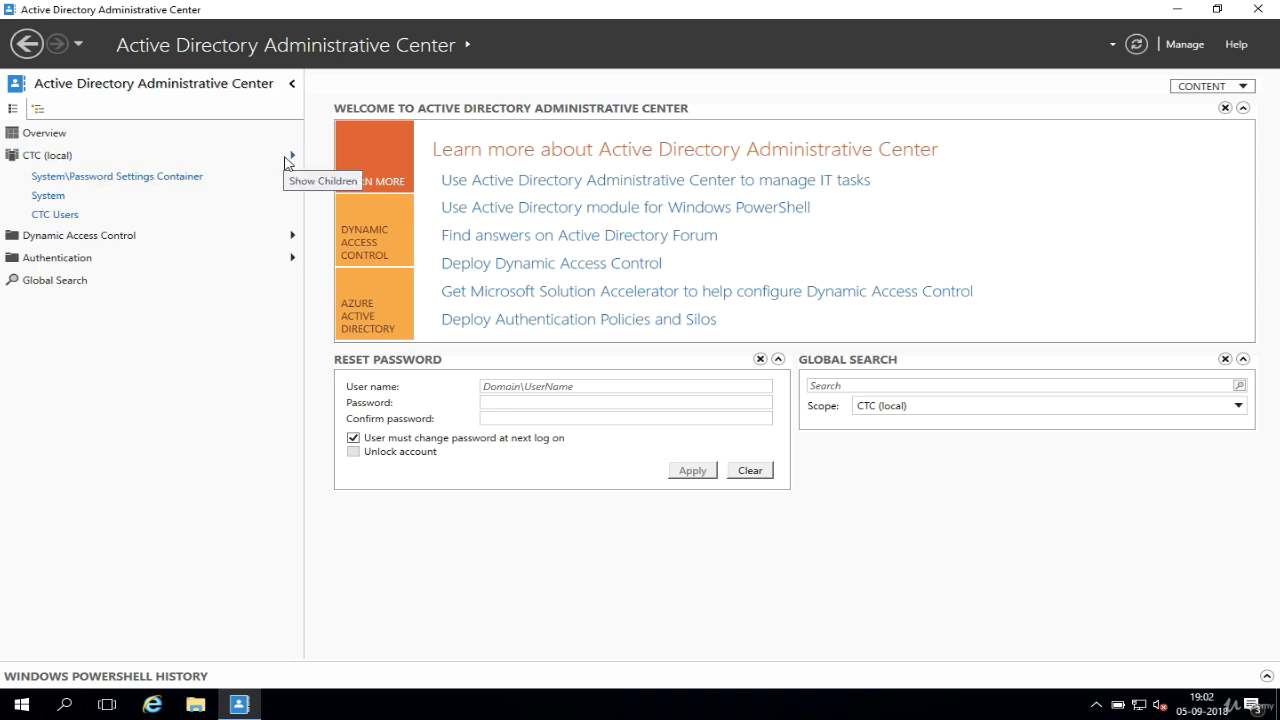
click(291, 158)
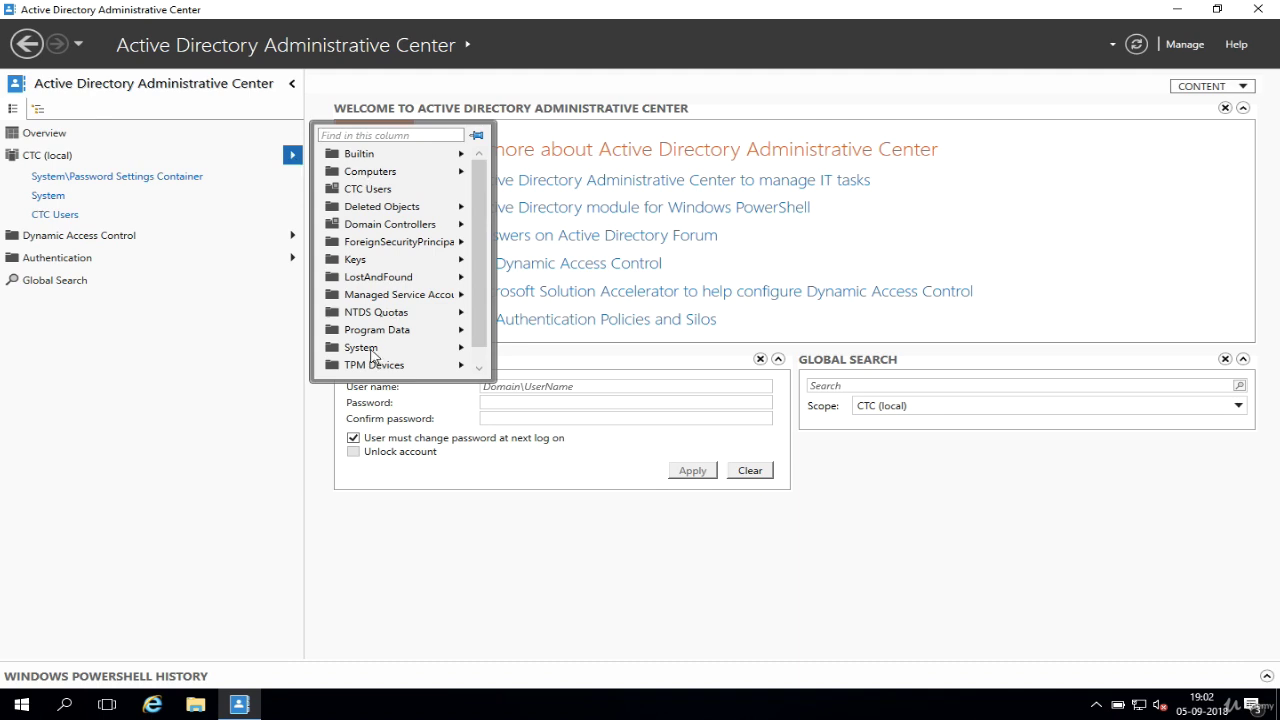
click(372, 355)
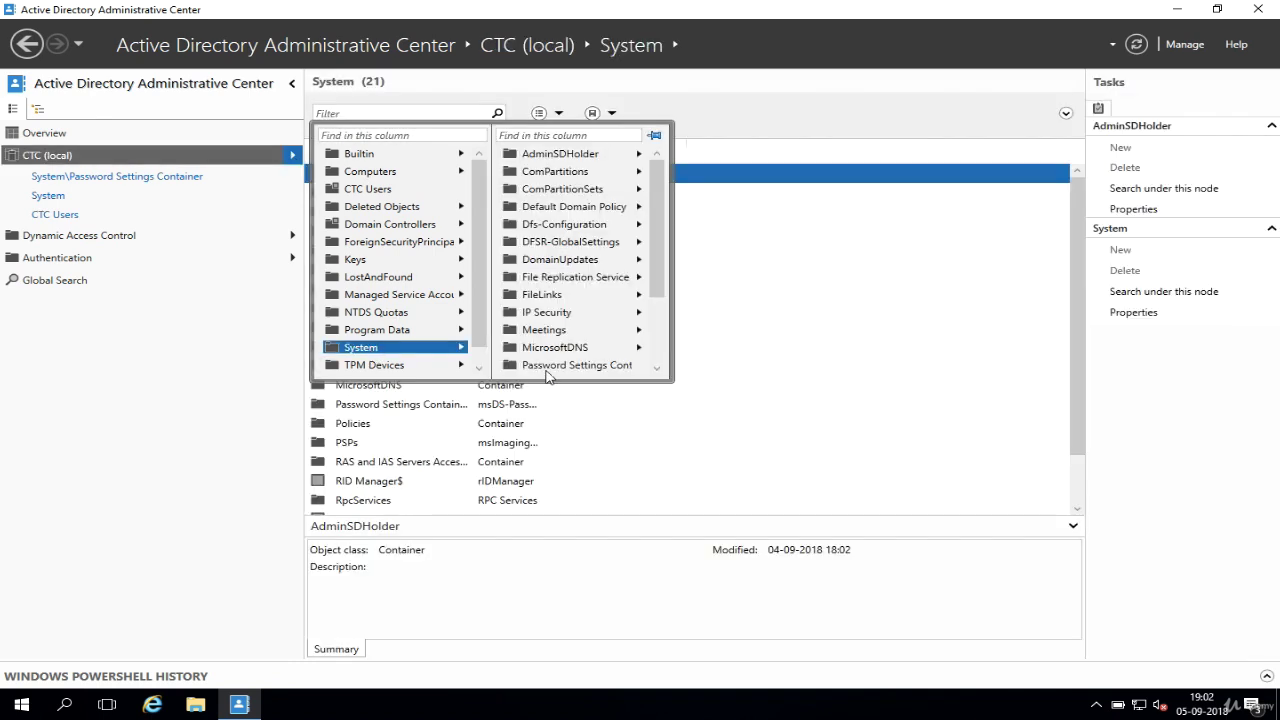
click(577, 366)
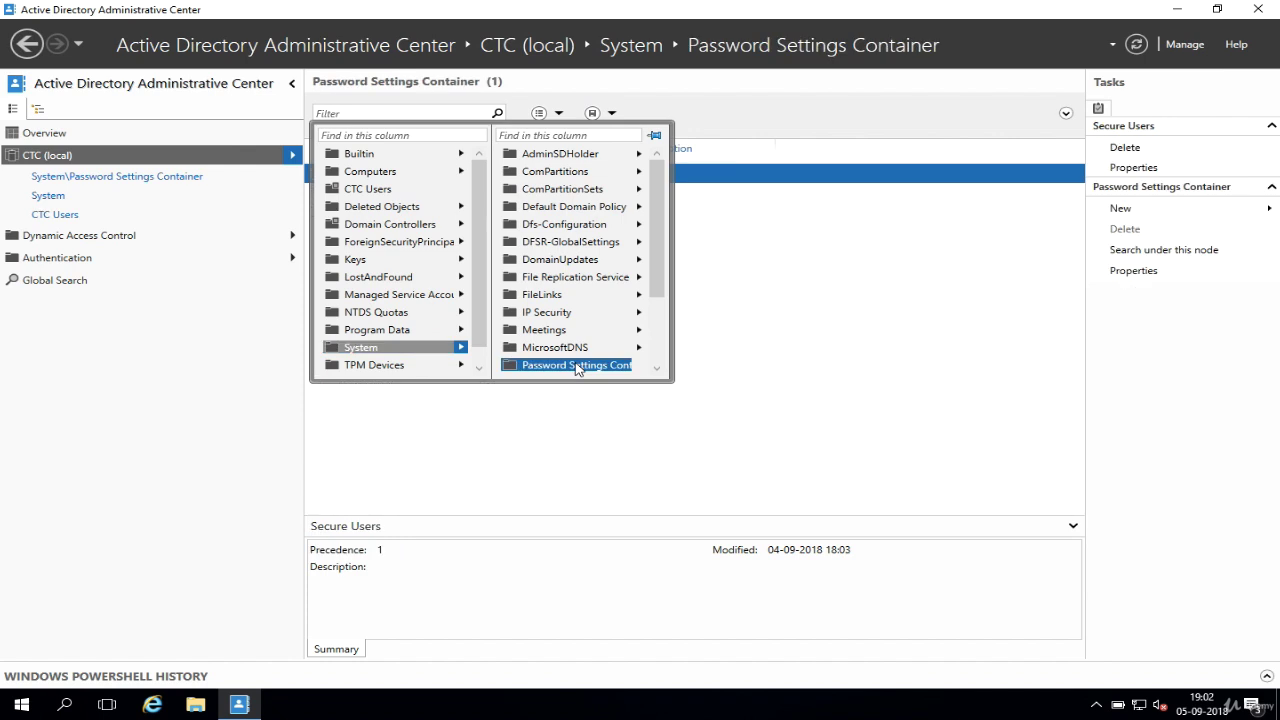
click(1120, 208)
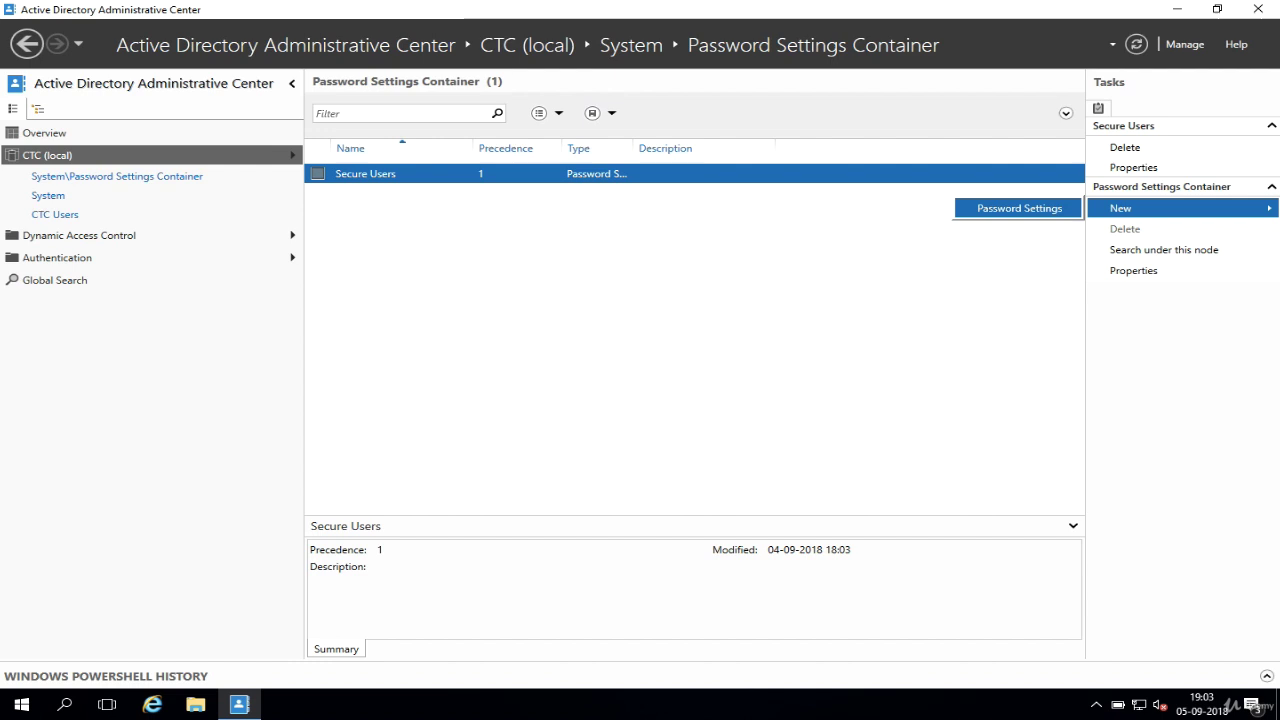
click(1019, 208)
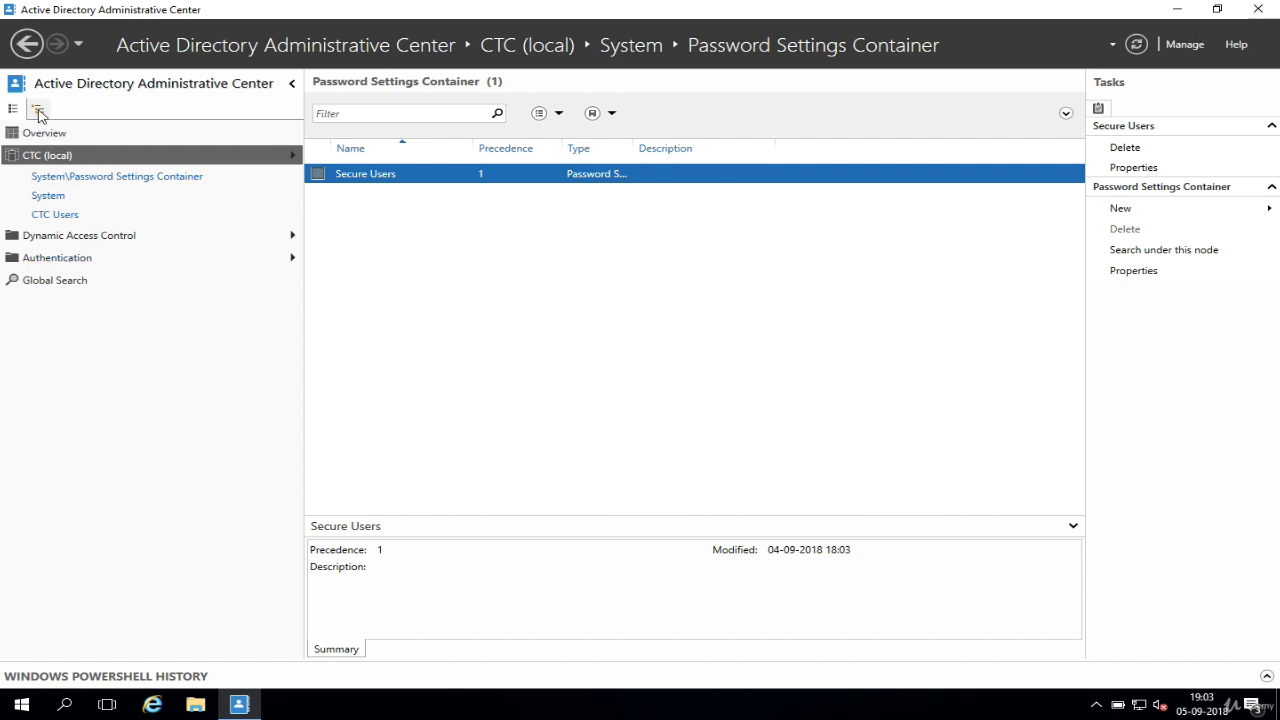
Step: Switch to Tree View and reselect Password Settings Container under expanded CTC (local) > System
click(39, 111)
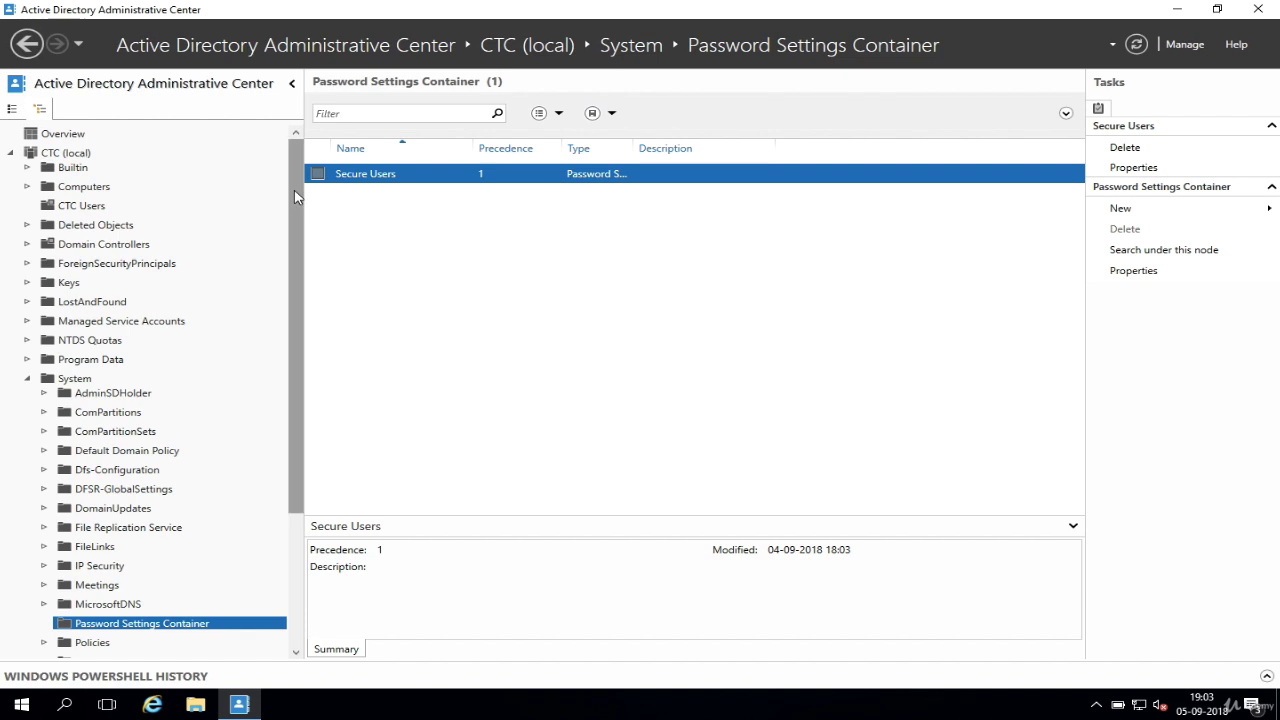
click(27, 378)
click(9, 153)
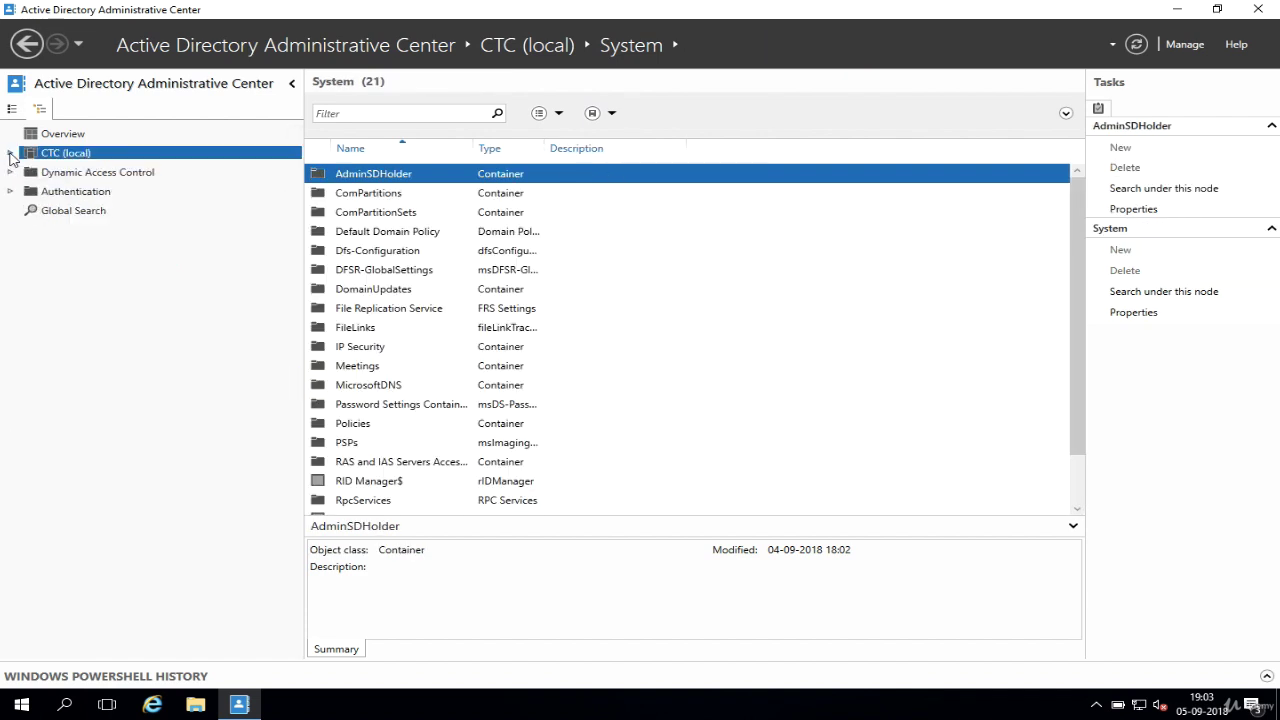
click(10, 153)
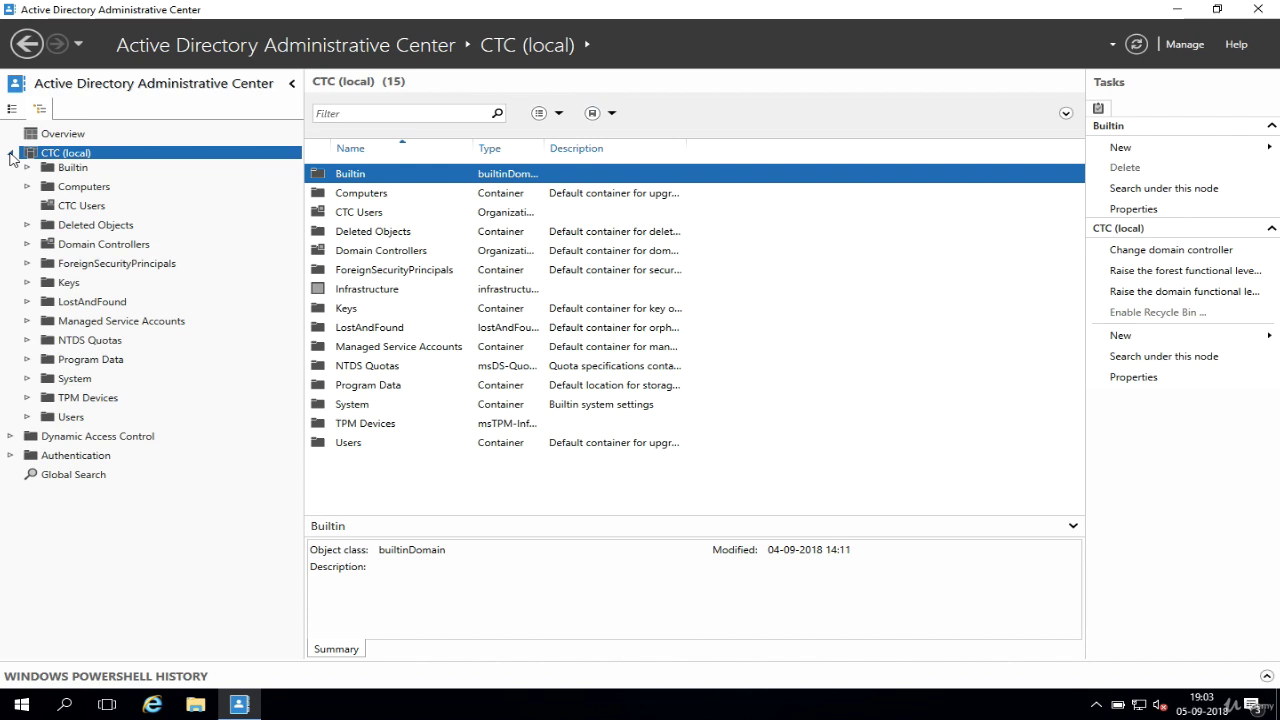
click(27, 378)
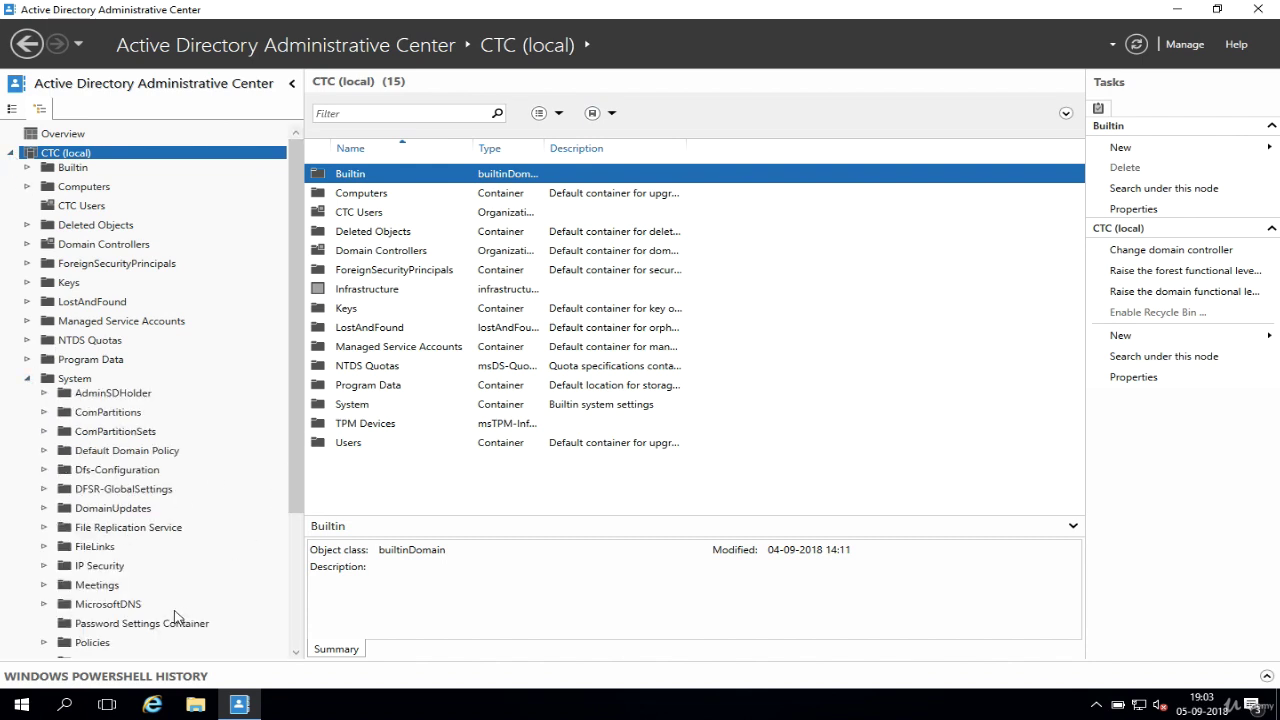
click(146, 628)
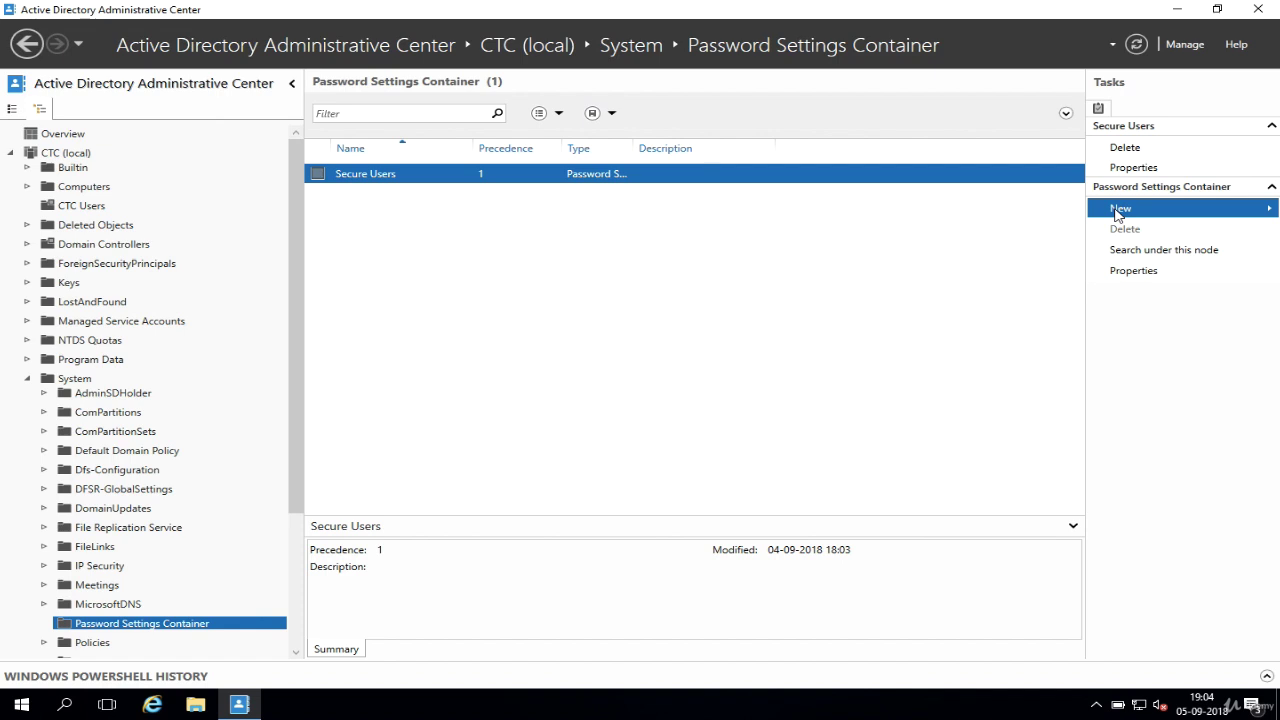
Step: Choose New > Password Settings from the Tasks pane to open a blank creation form
click(1119, 210)
click(1019, 208)
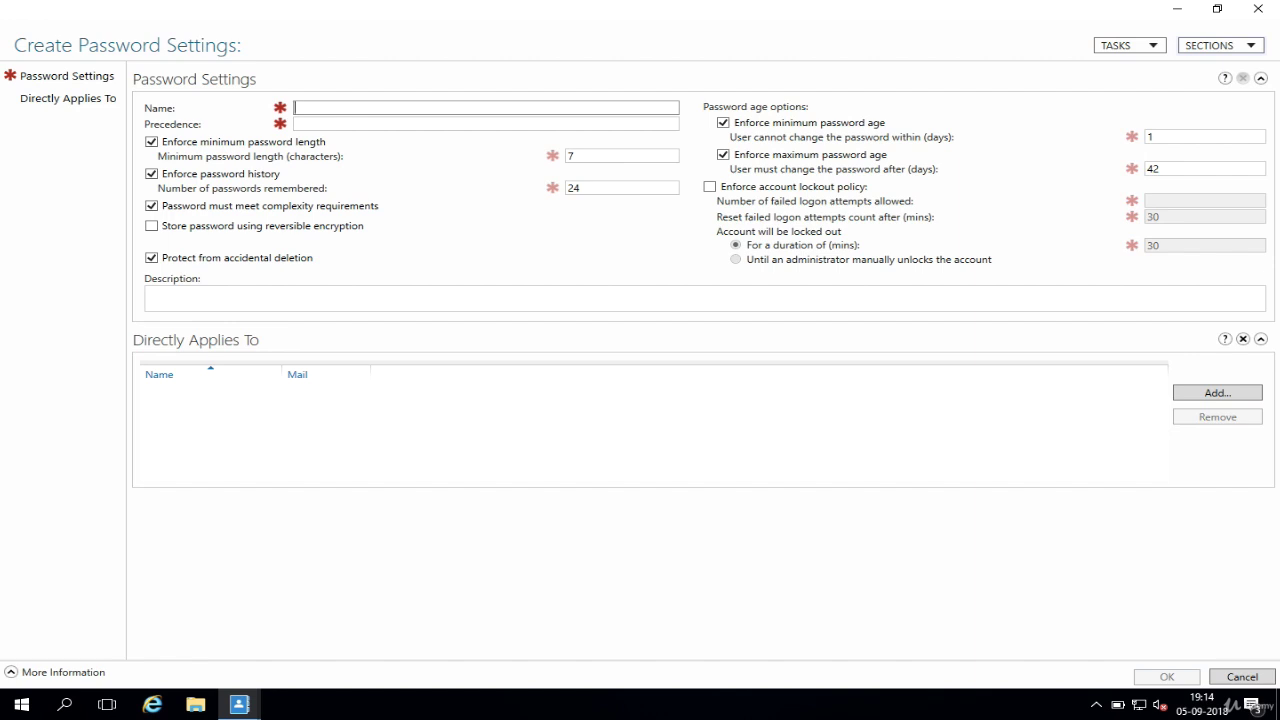
Step: Name the policy CTCSecure with precedence 2 and a minimum password length of 10
text(CTCSecu)
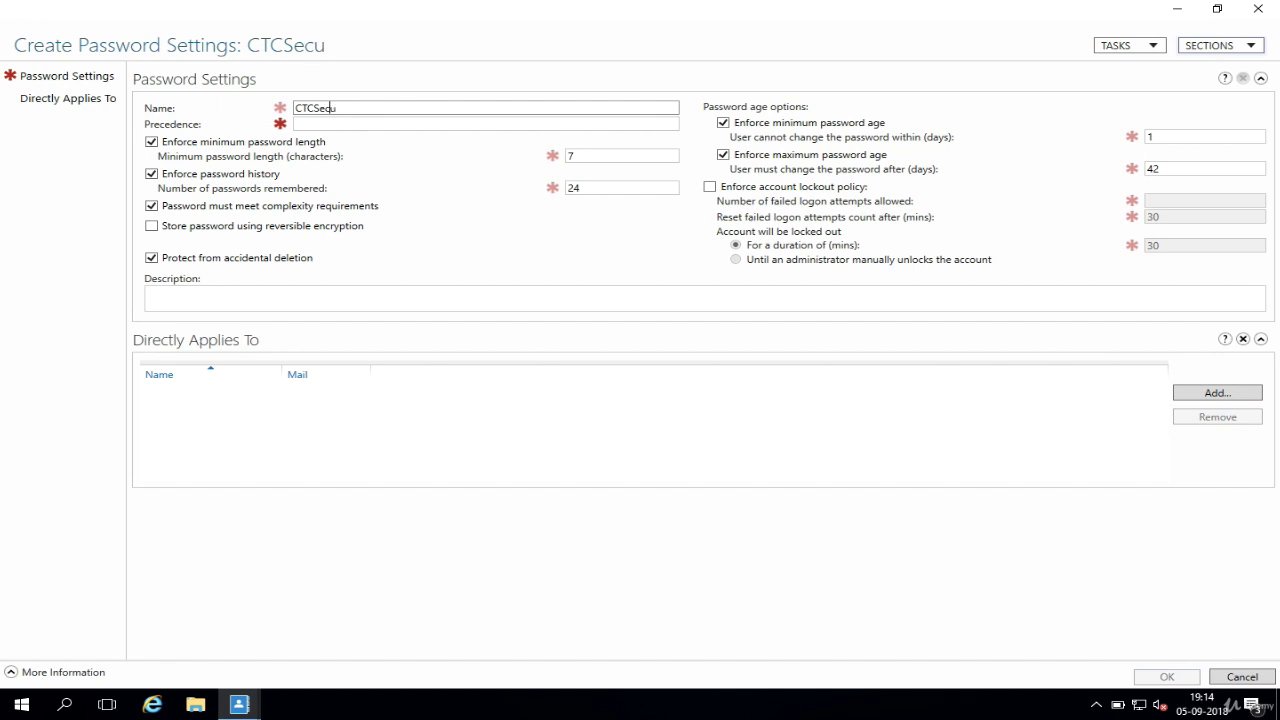
text(re)
key(Tab)
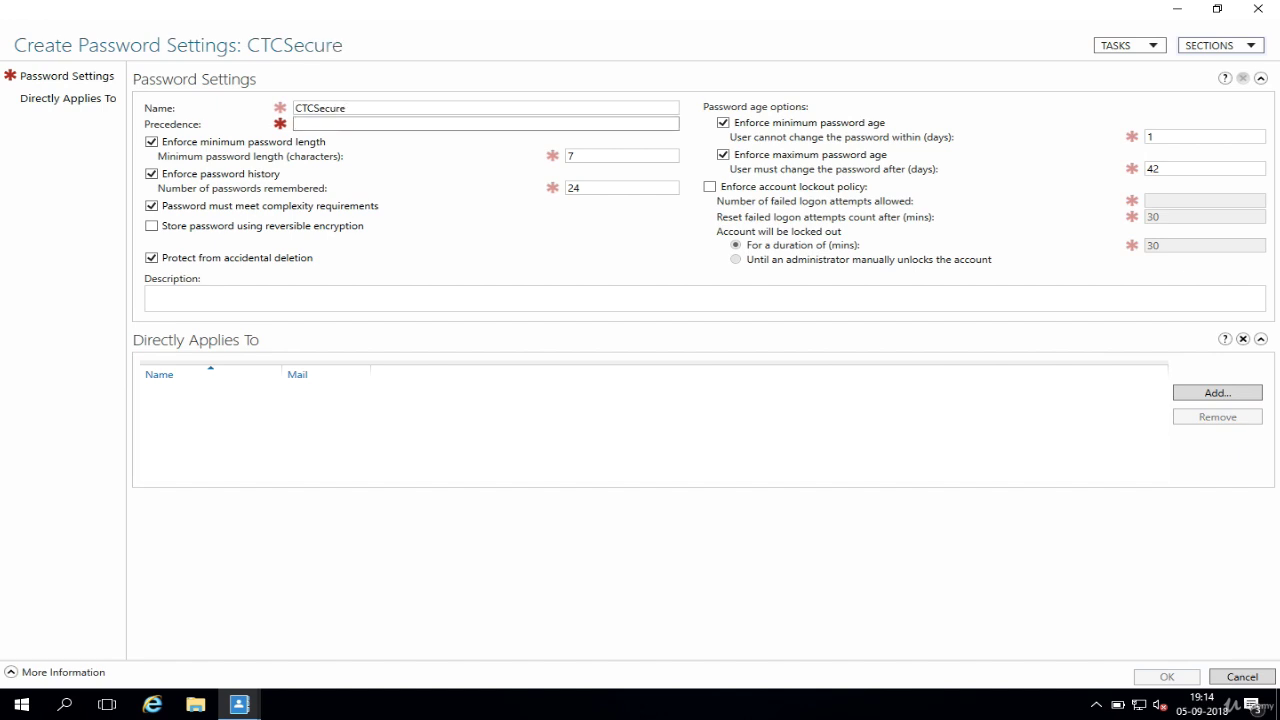
text(2)
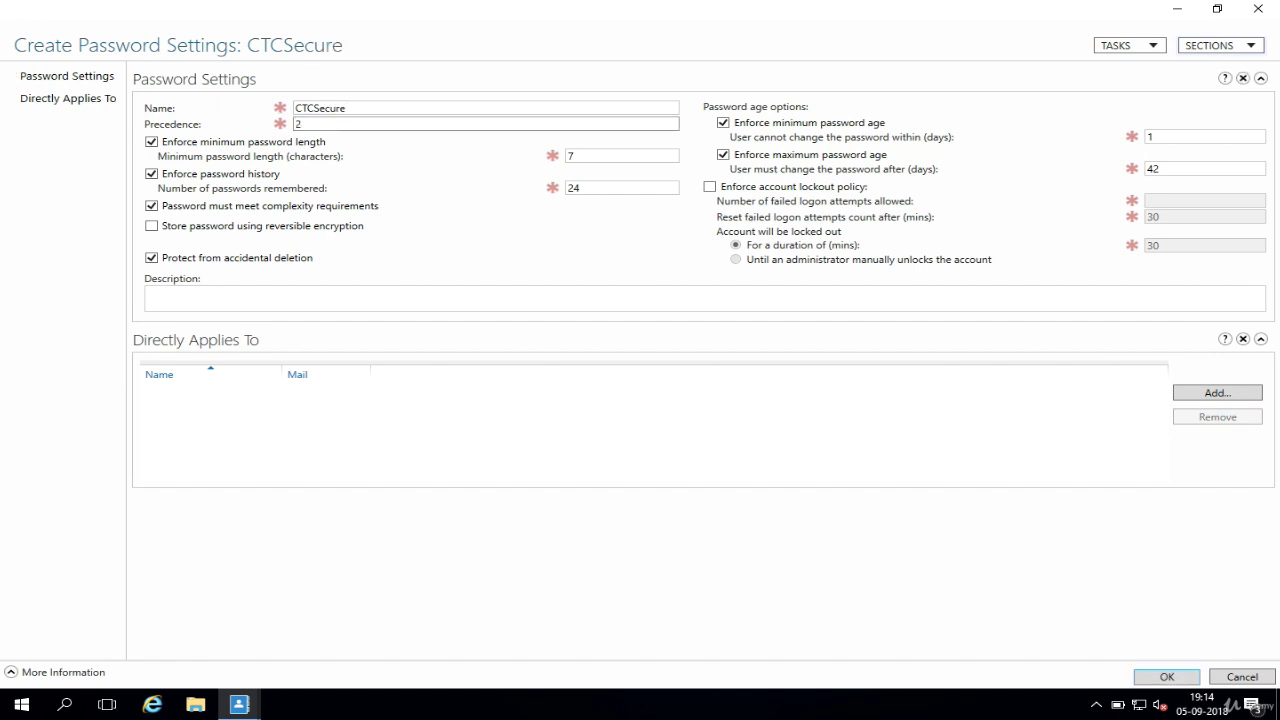
click(609, 155)
key(BackSpace)
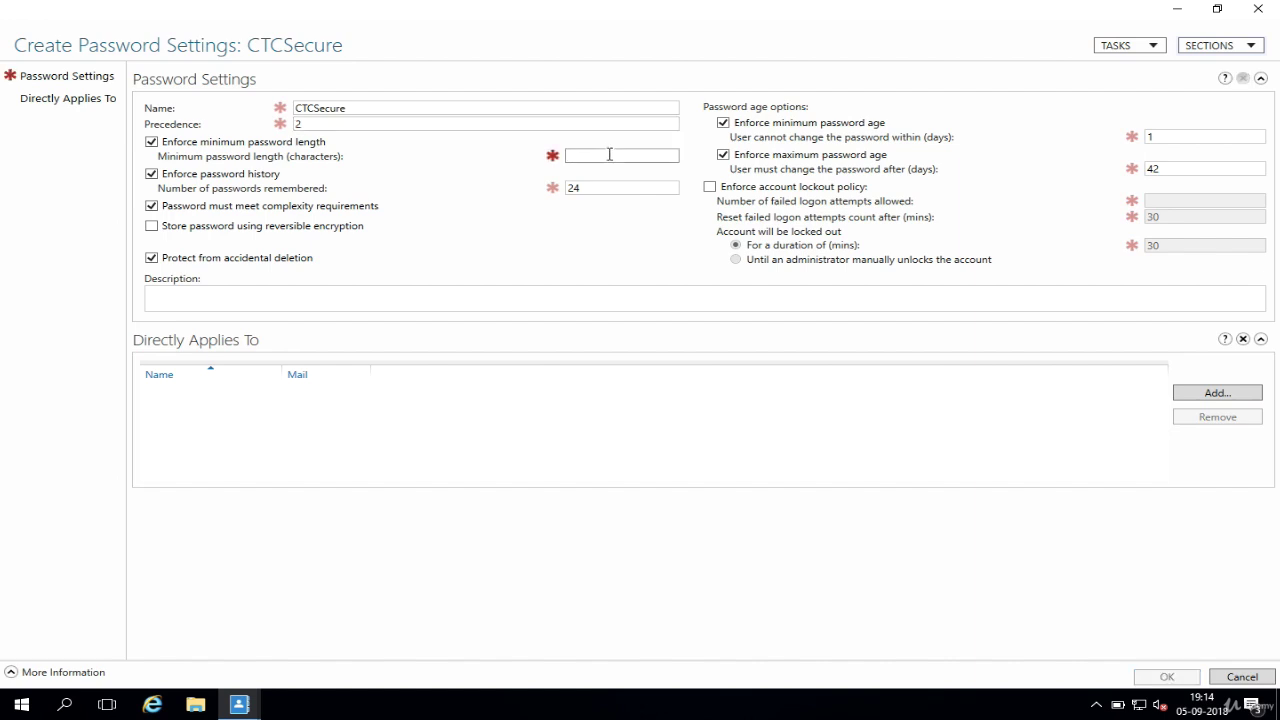
text(10)
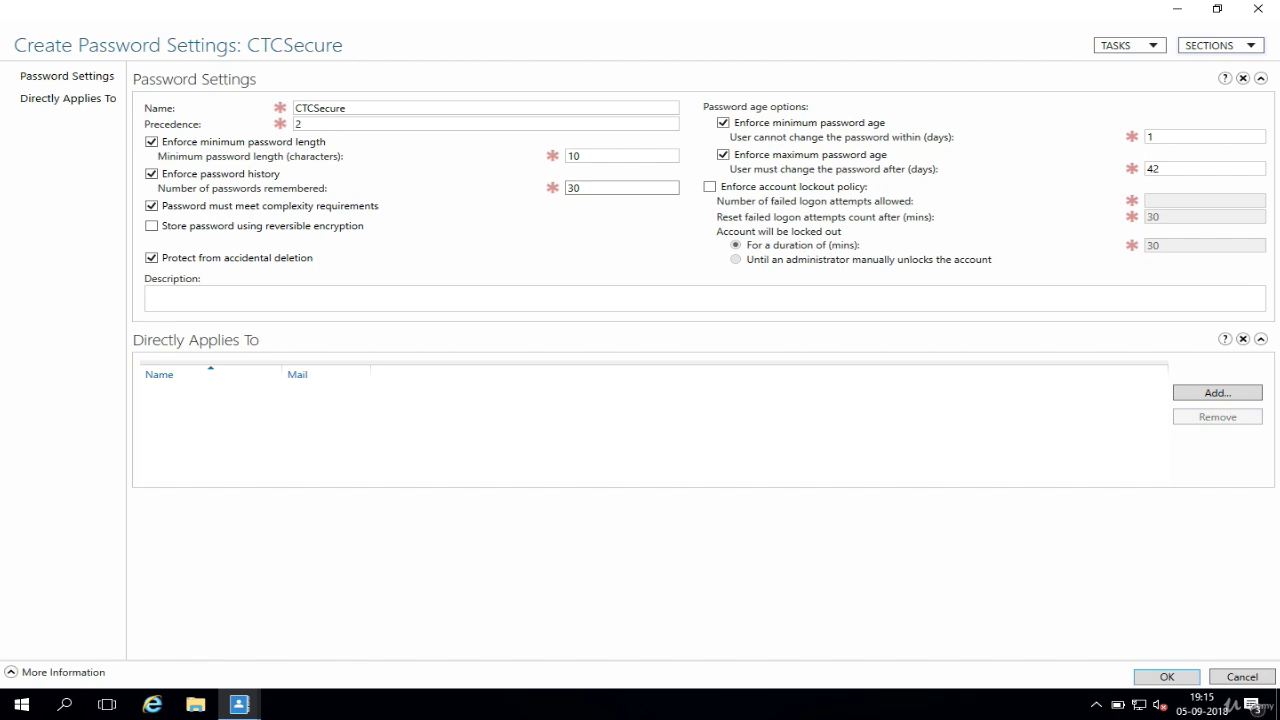
Step: Set passwords remembered to 8 and enable storing passwords with reversible encryption
key(BackSpace)
key(BackSpace)
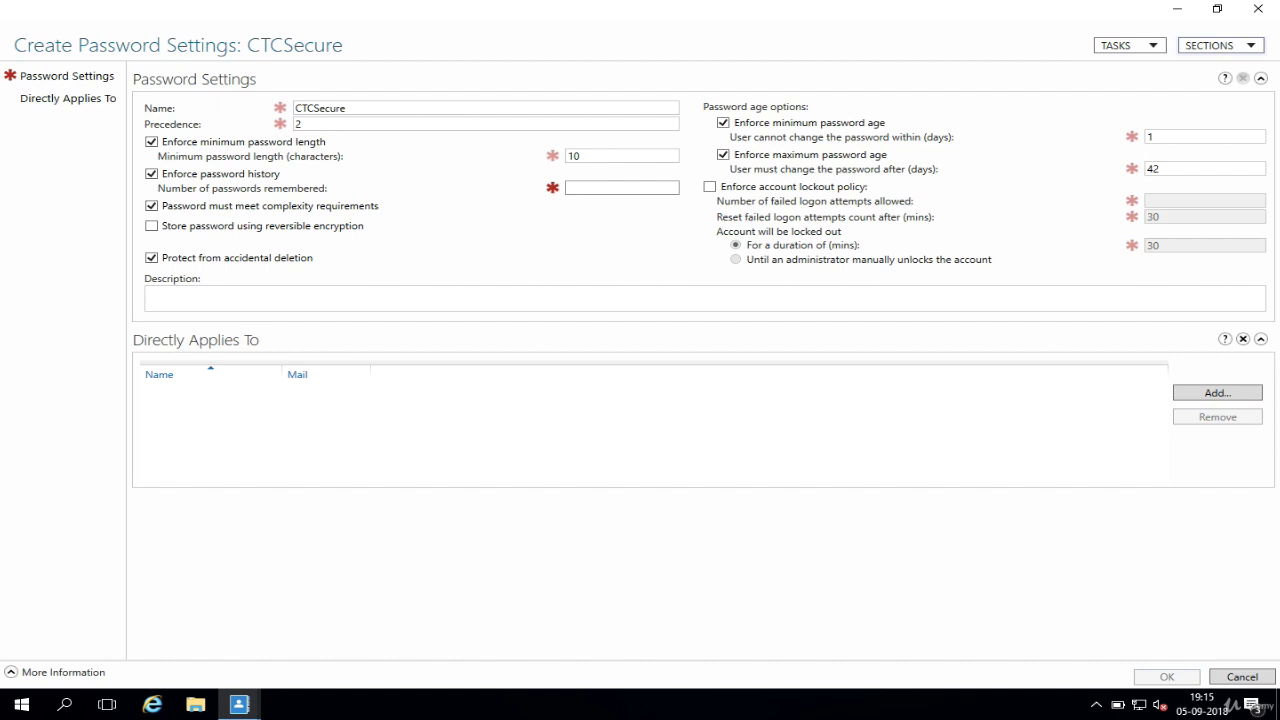
text(8)
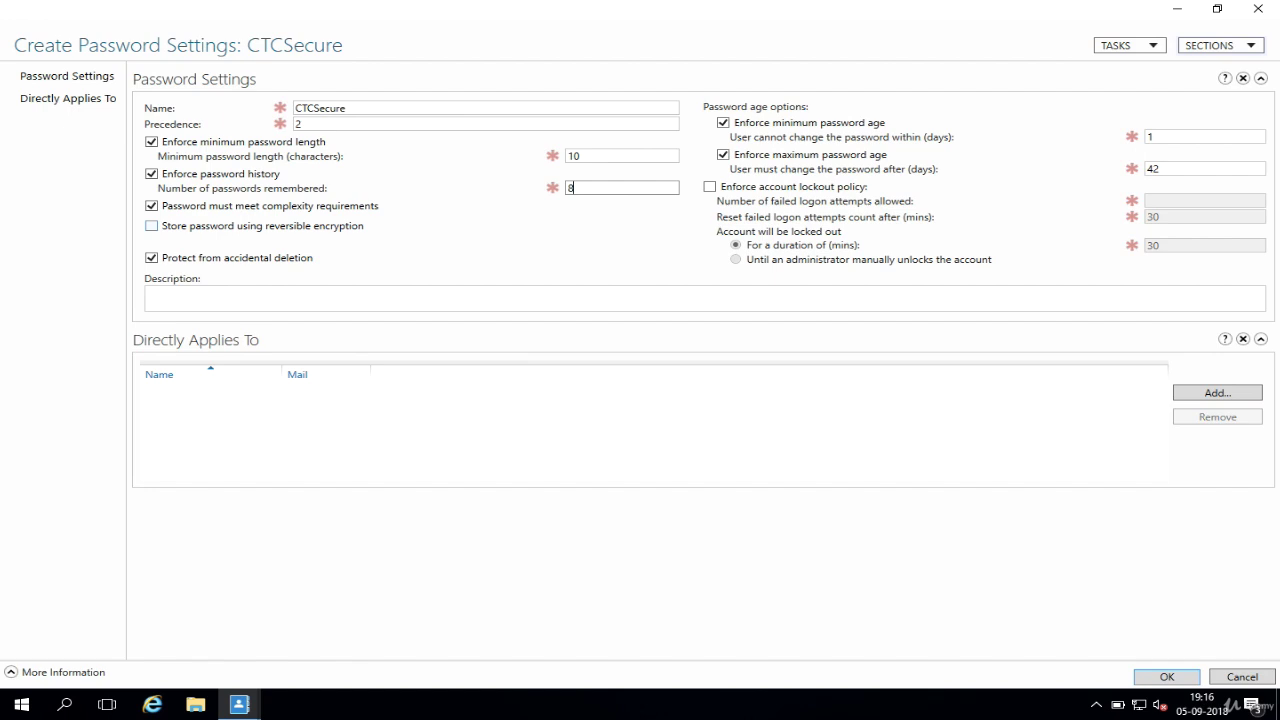
click(151, 226)
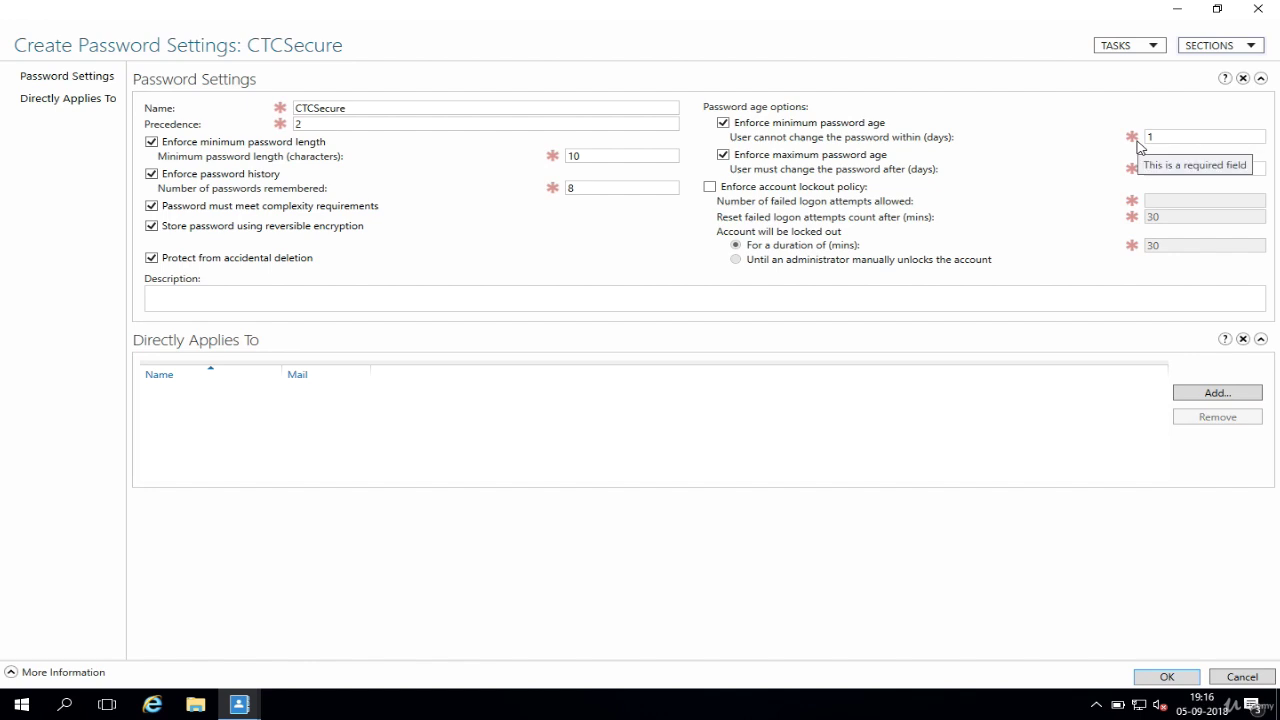
Step: Change 'User must change the password after' from 42 to 30 days
click(1159, 137)
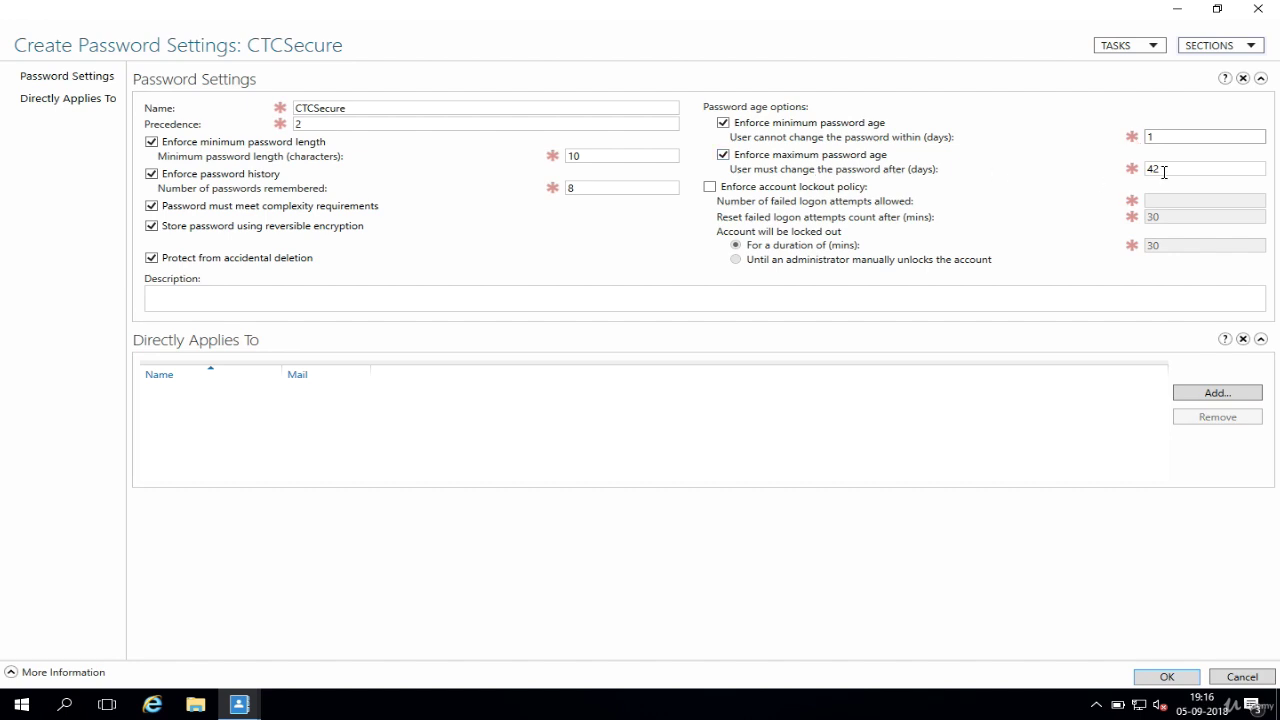
click(1163, 170)
key(BackSpace)
key(BackSpace)
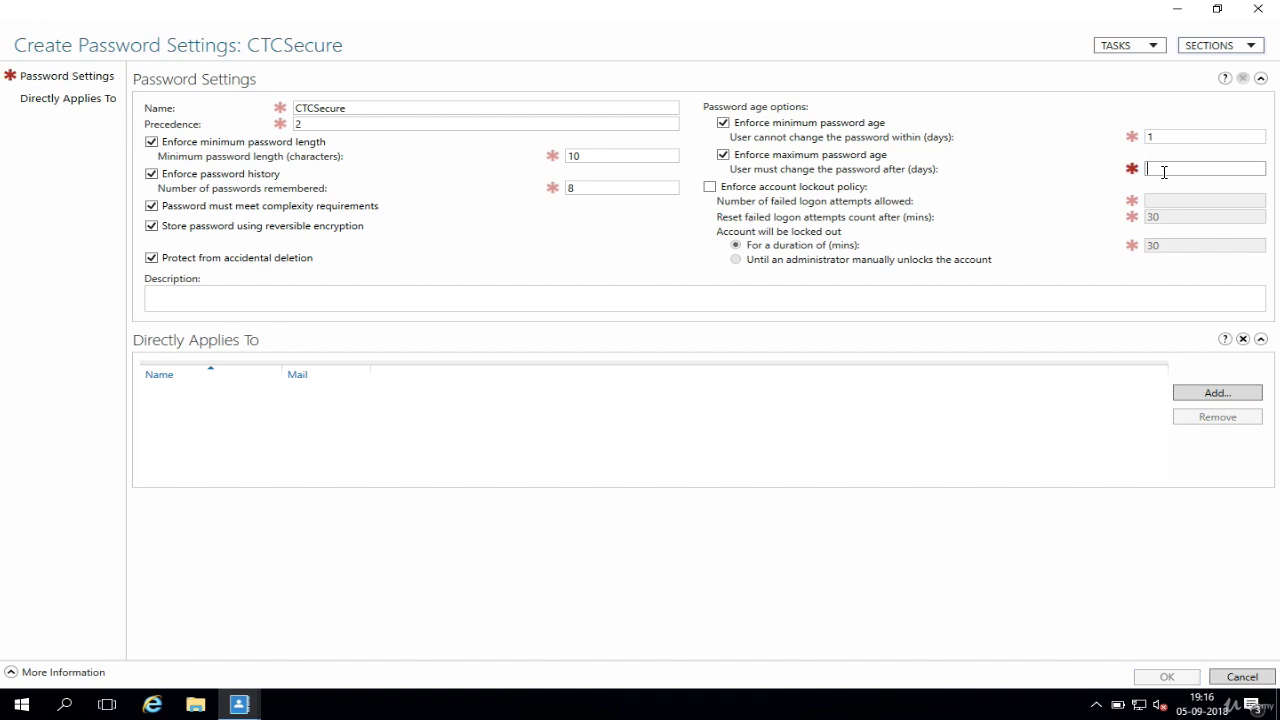
text(30)
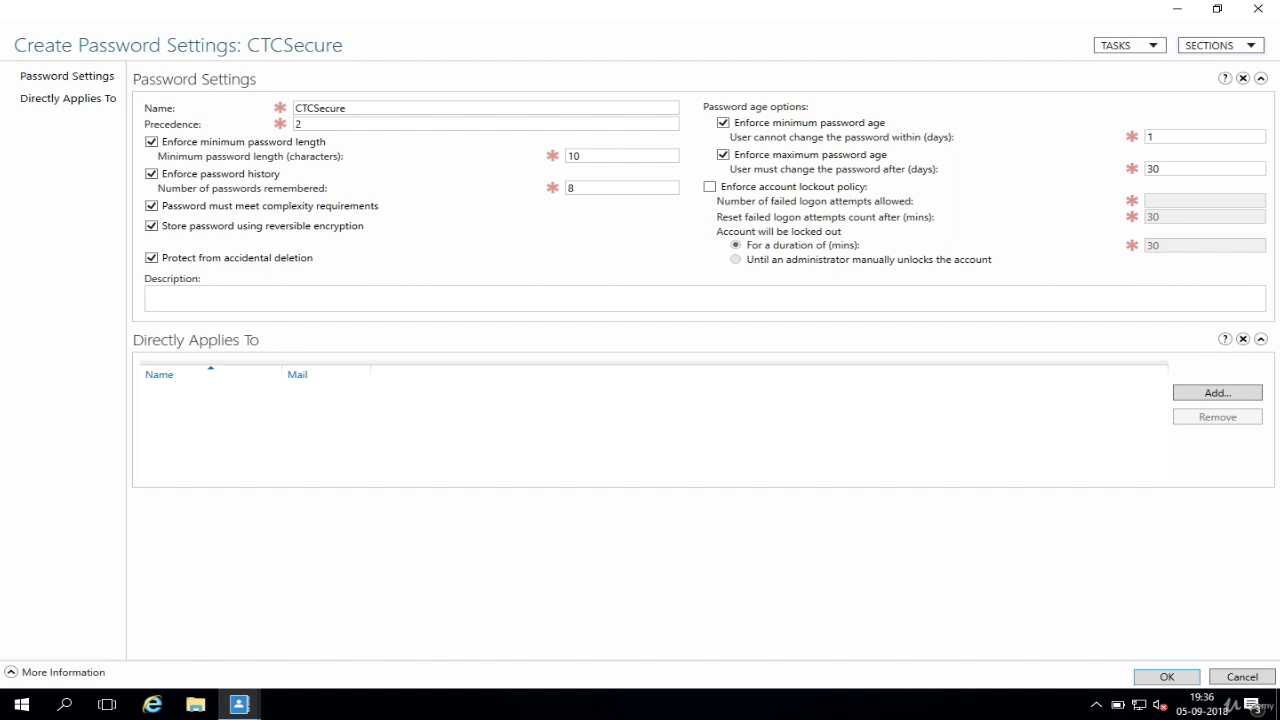
Step: Enable account lockout: 4 failed attempts, 10-minute reset, locked until an administrator unlocks
click(710, 187)
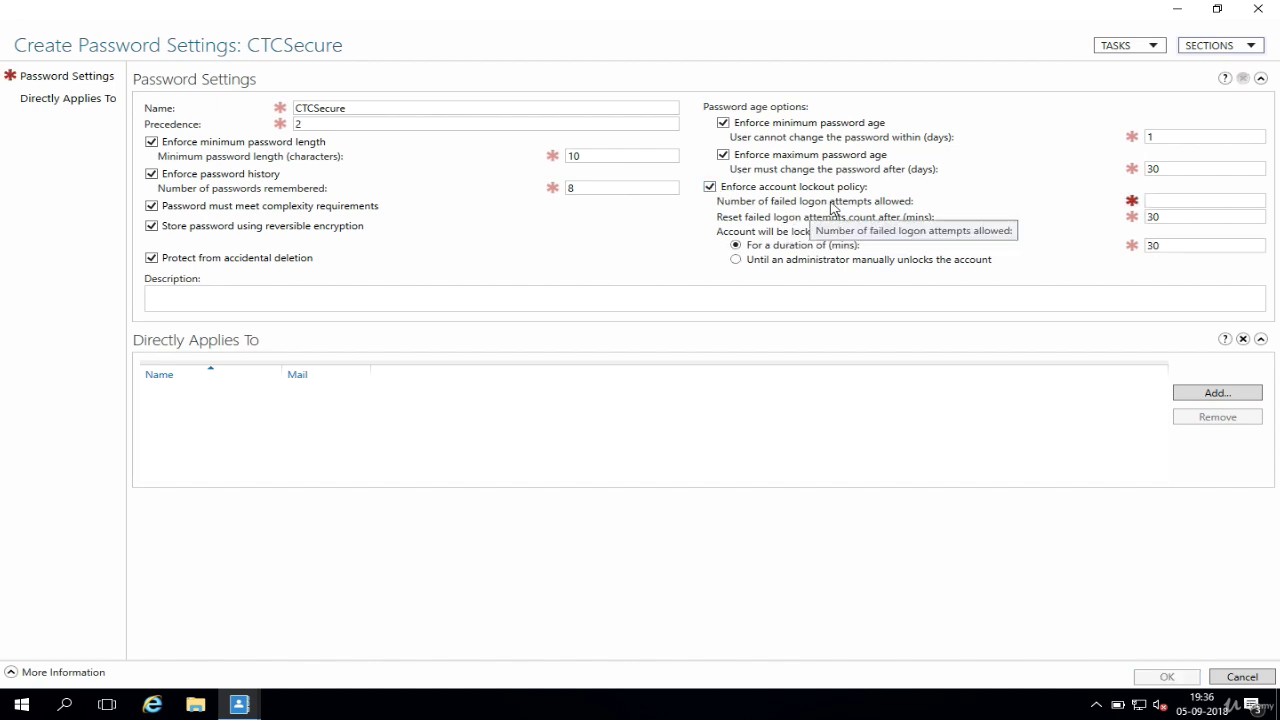
click(1152, 204)
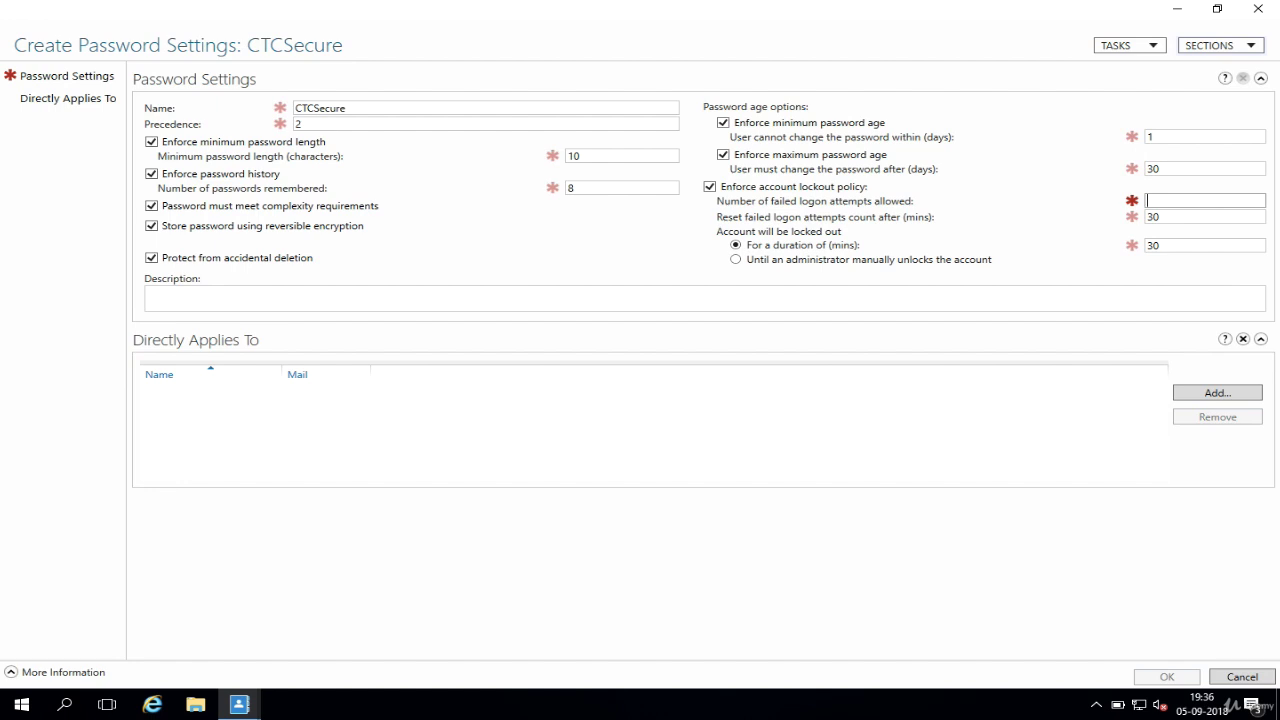
text(4)
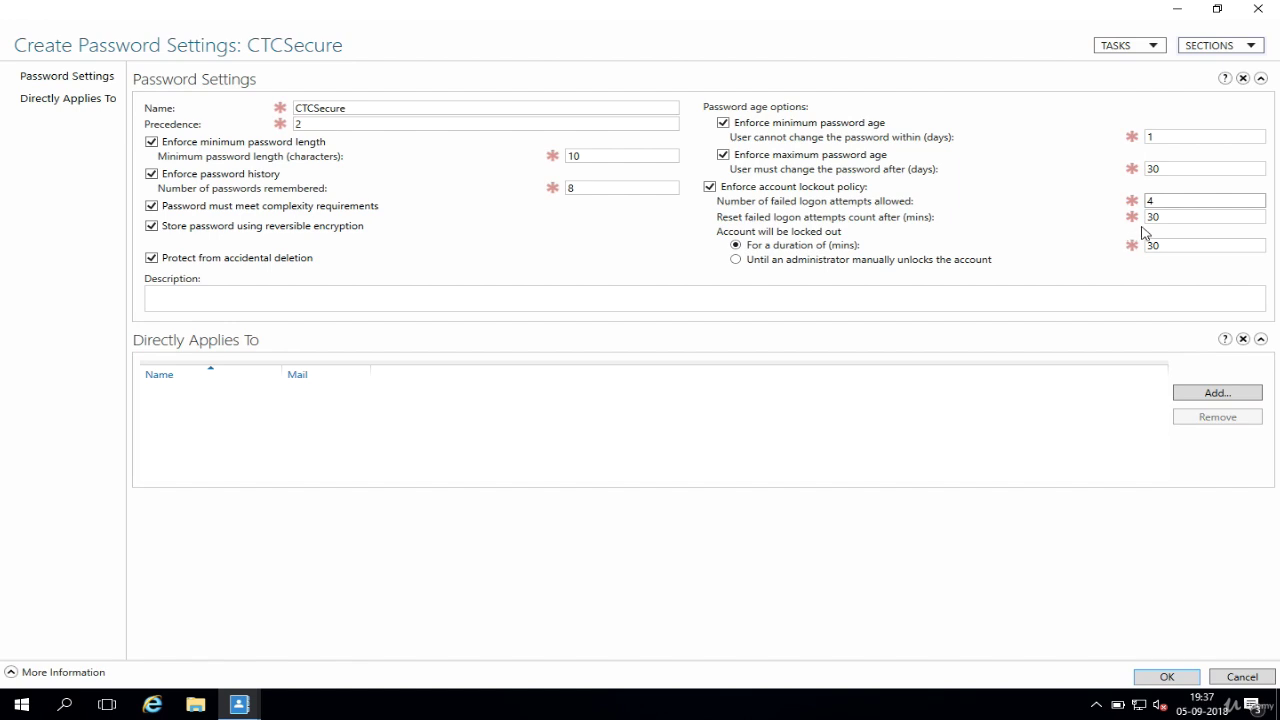
drag(1165, 217, 1140, 216)
text(10)
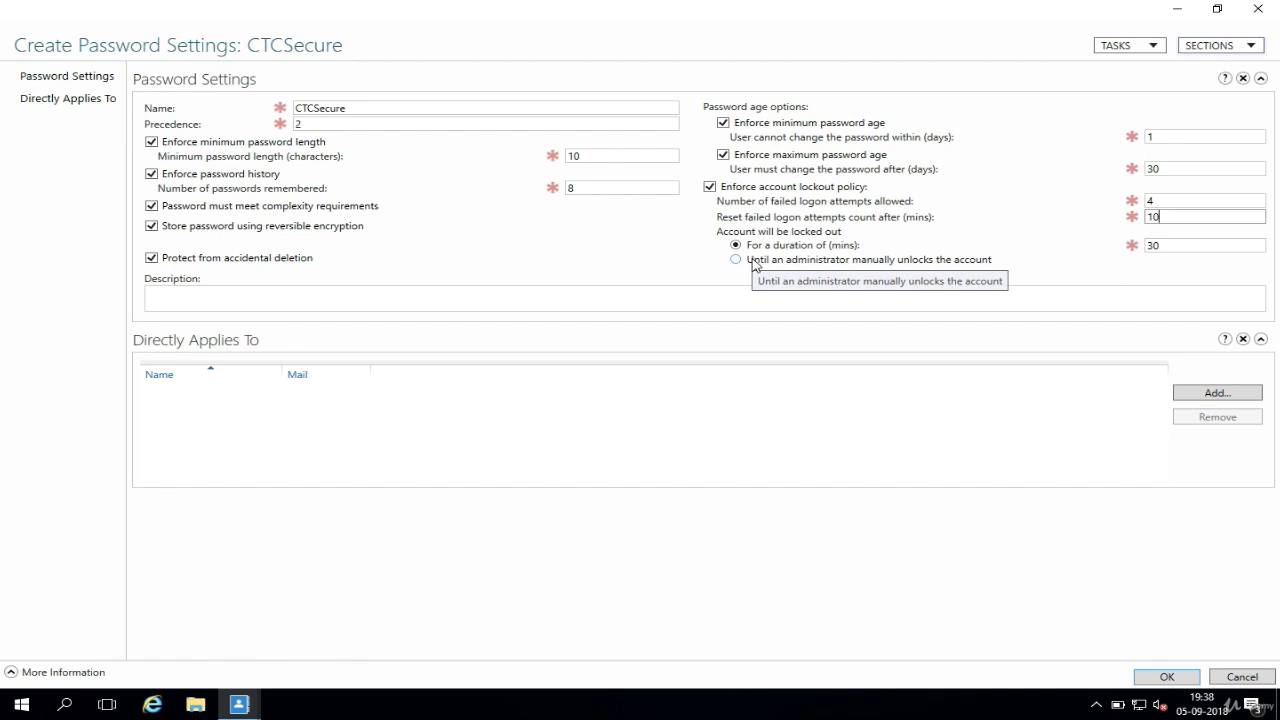
click(755, 264)
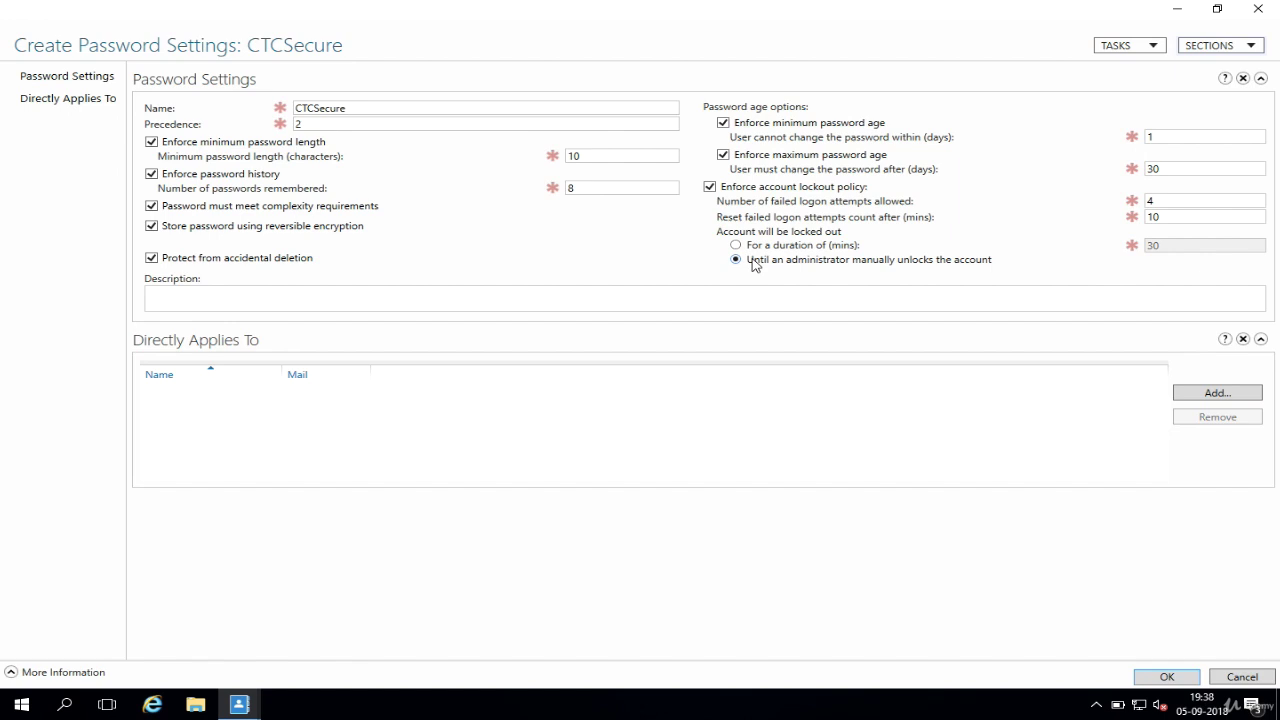
key(Tab)
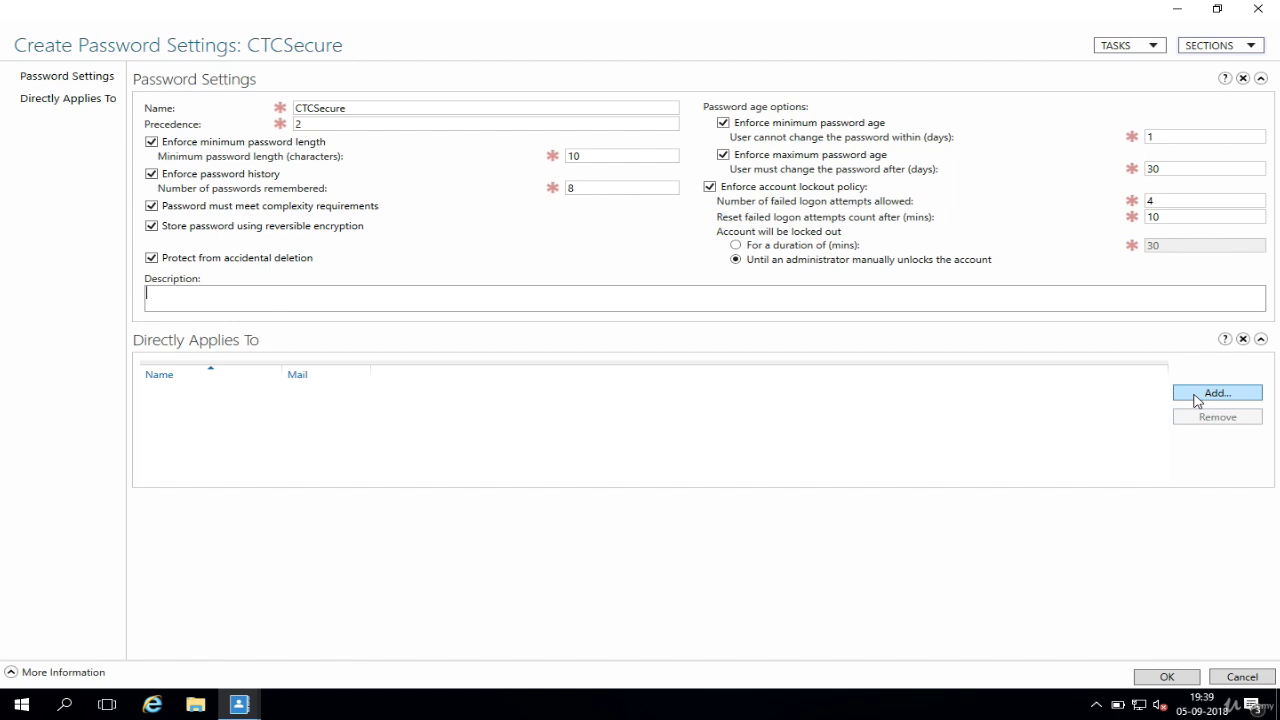
Step: Add CTCSecure Group to Directly Applies To by resolving the name 'CTCS'
click(1197, 400)
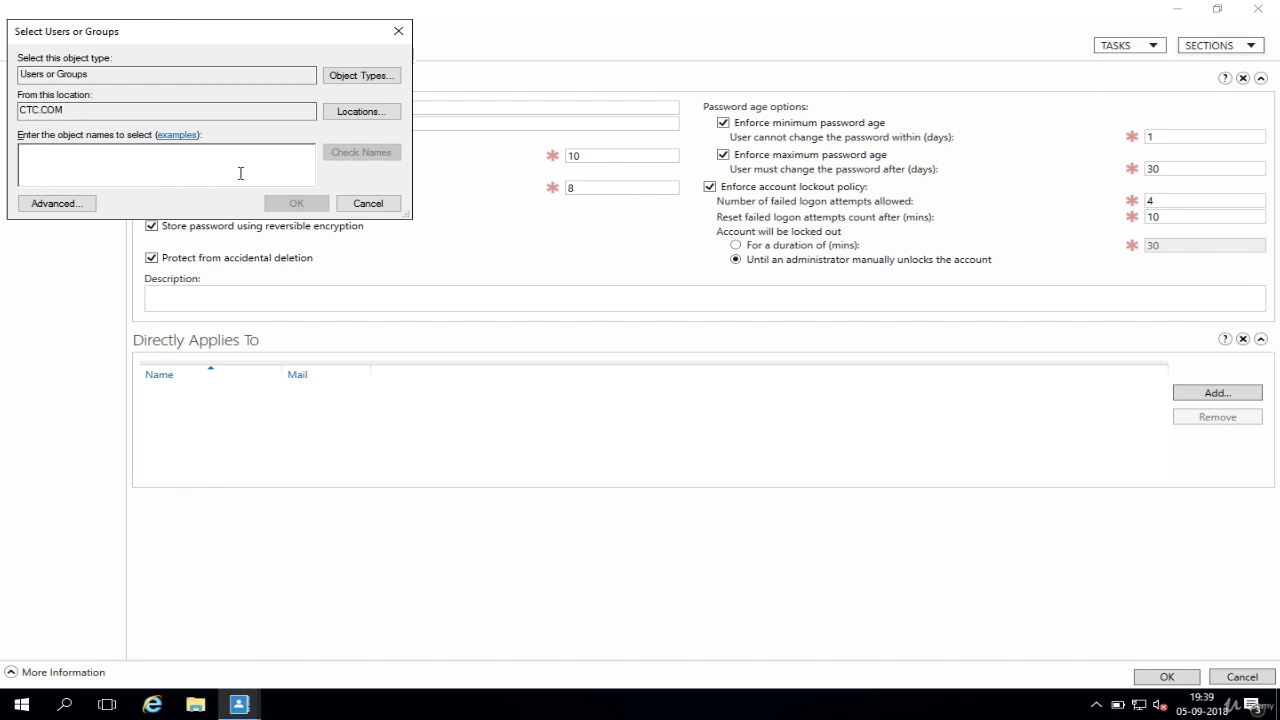
text(CTCS)
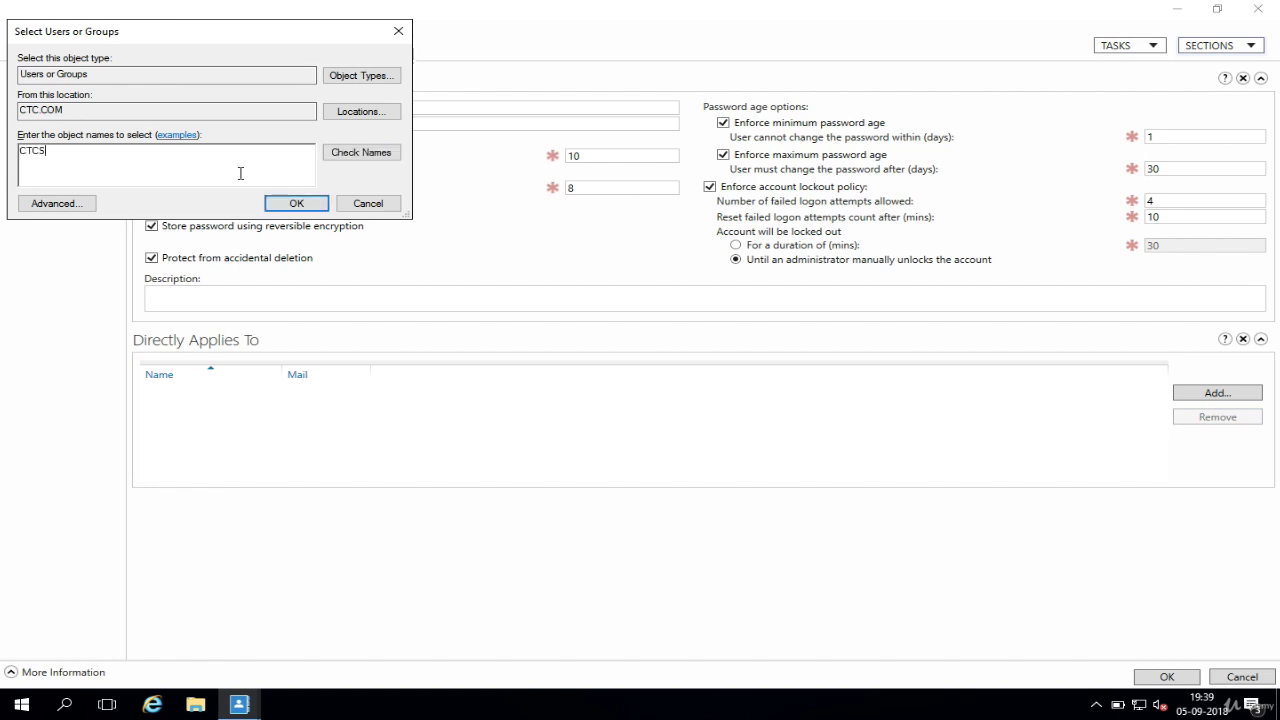
click(350, 160)
click(284, 205)
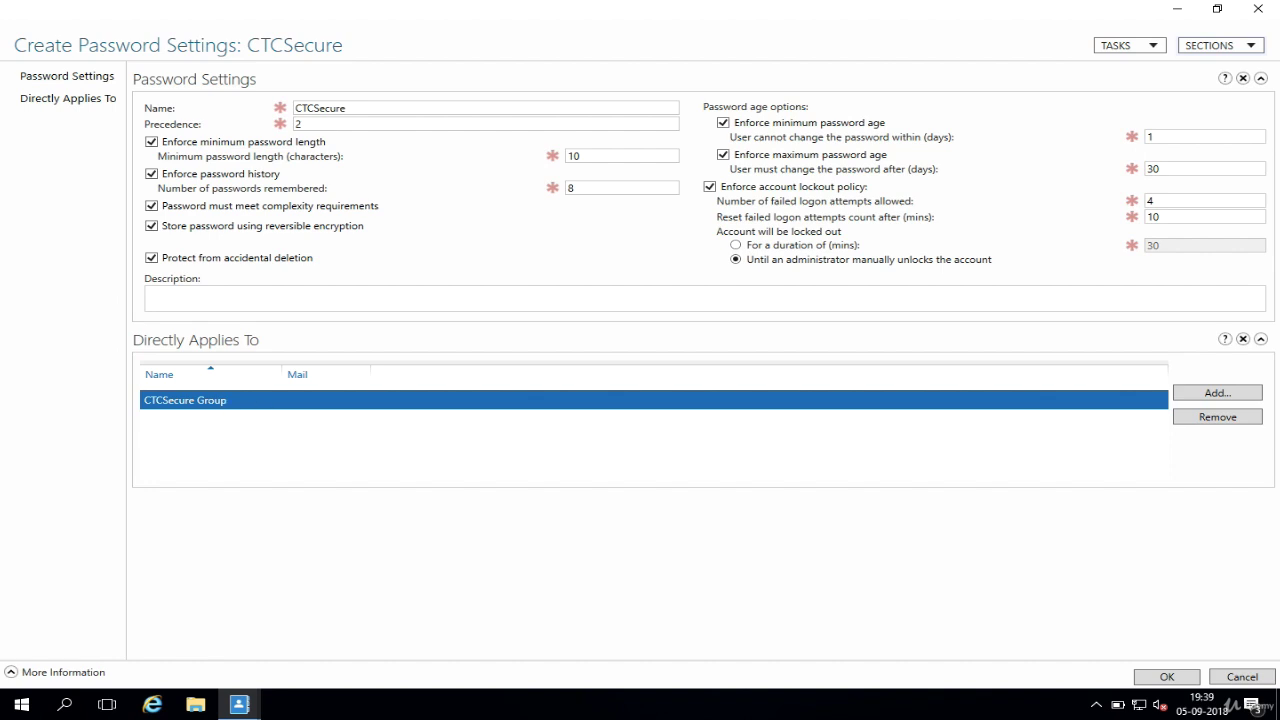
Step: Add the user account to Directly Applies To by resolving the user's logon name
click(1193, 396)
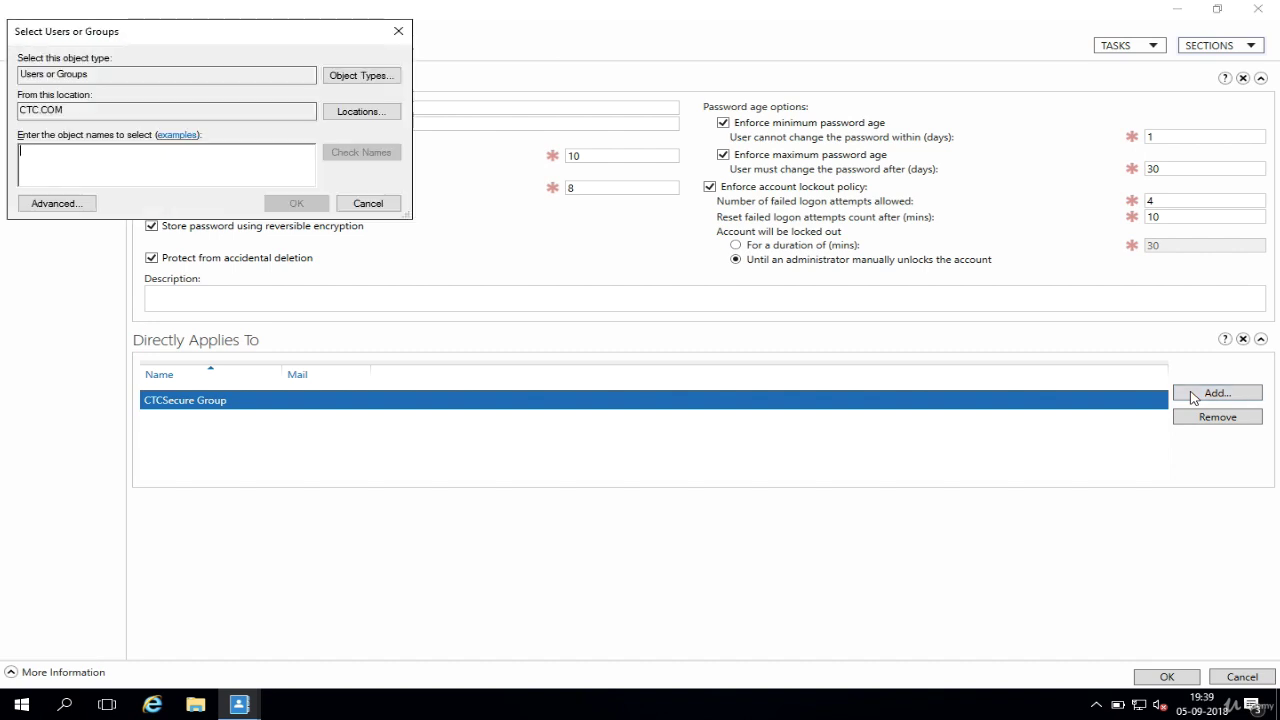
click(172, 163)
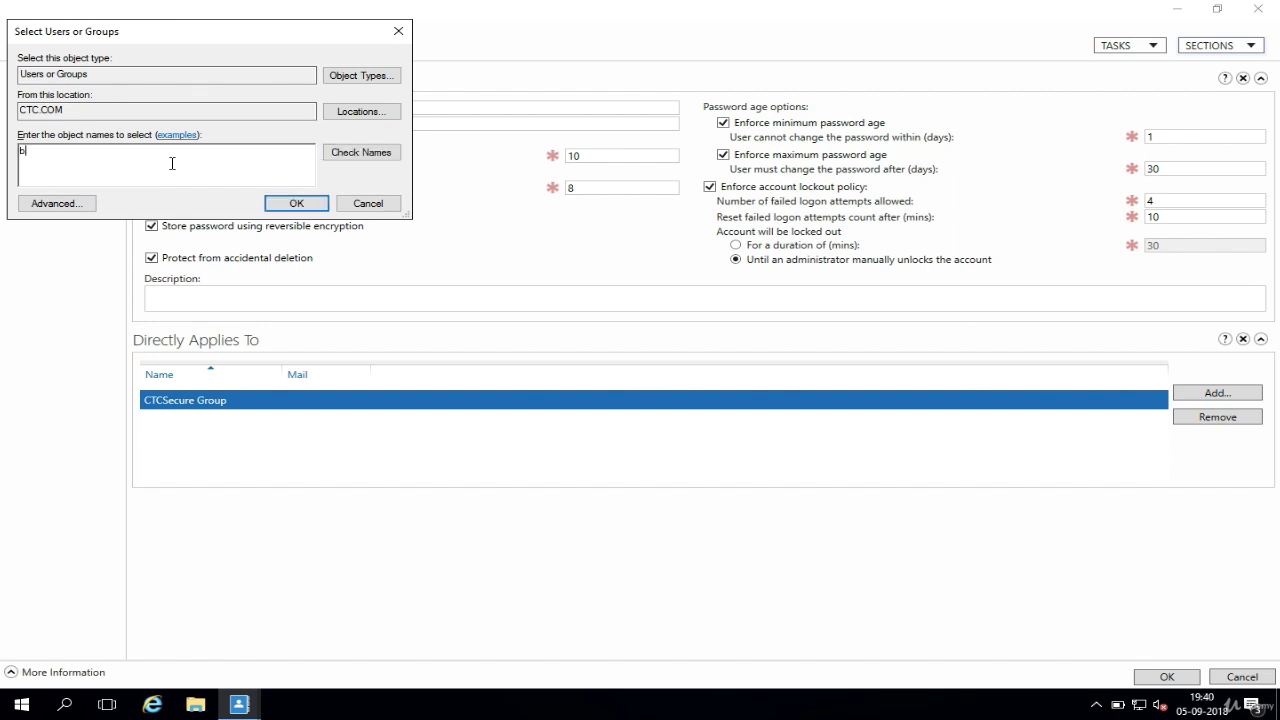
click(364, 160)
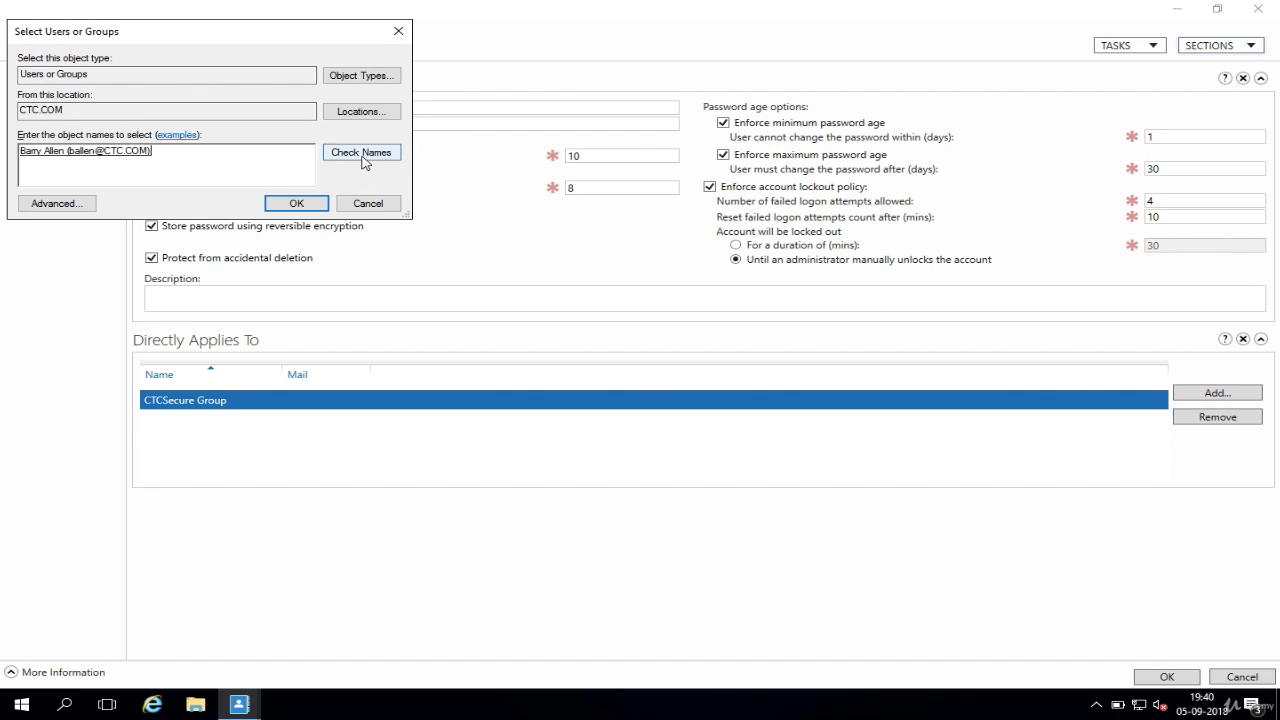
click(296, 204)
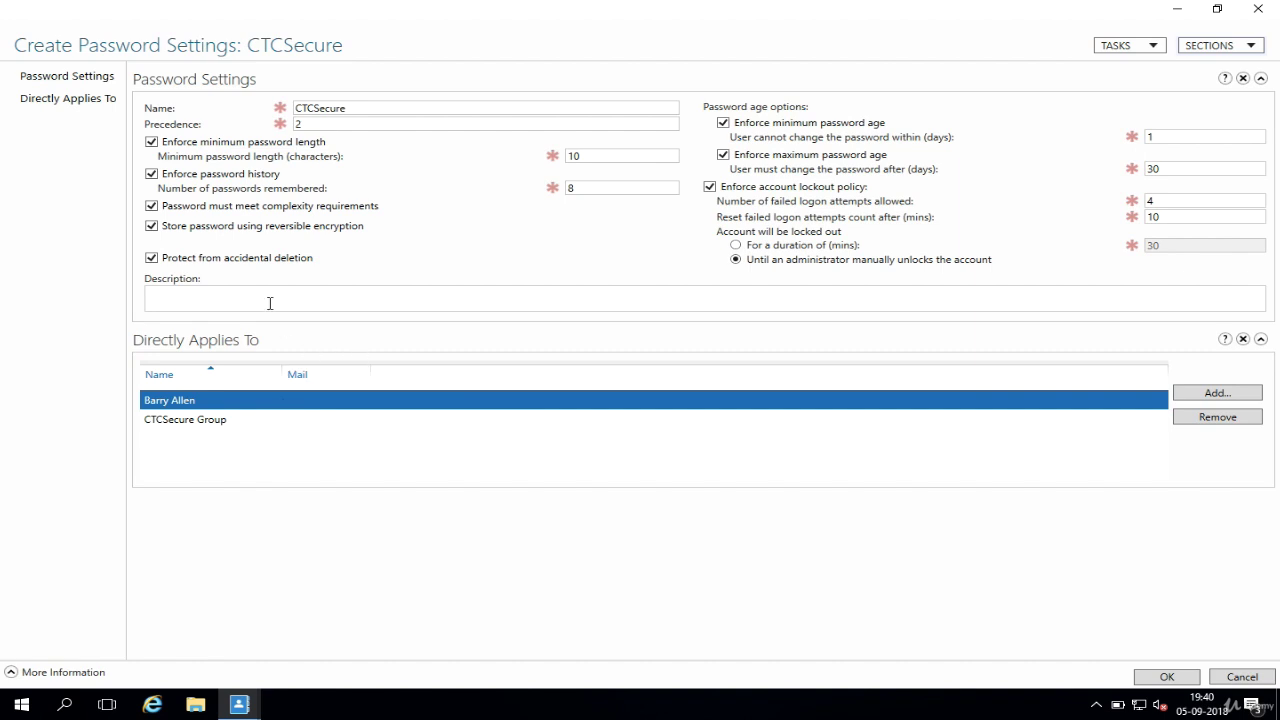
Step: Save CTCSecure and select it in the Password Settings Container list to view its summary
click(1158, 676)
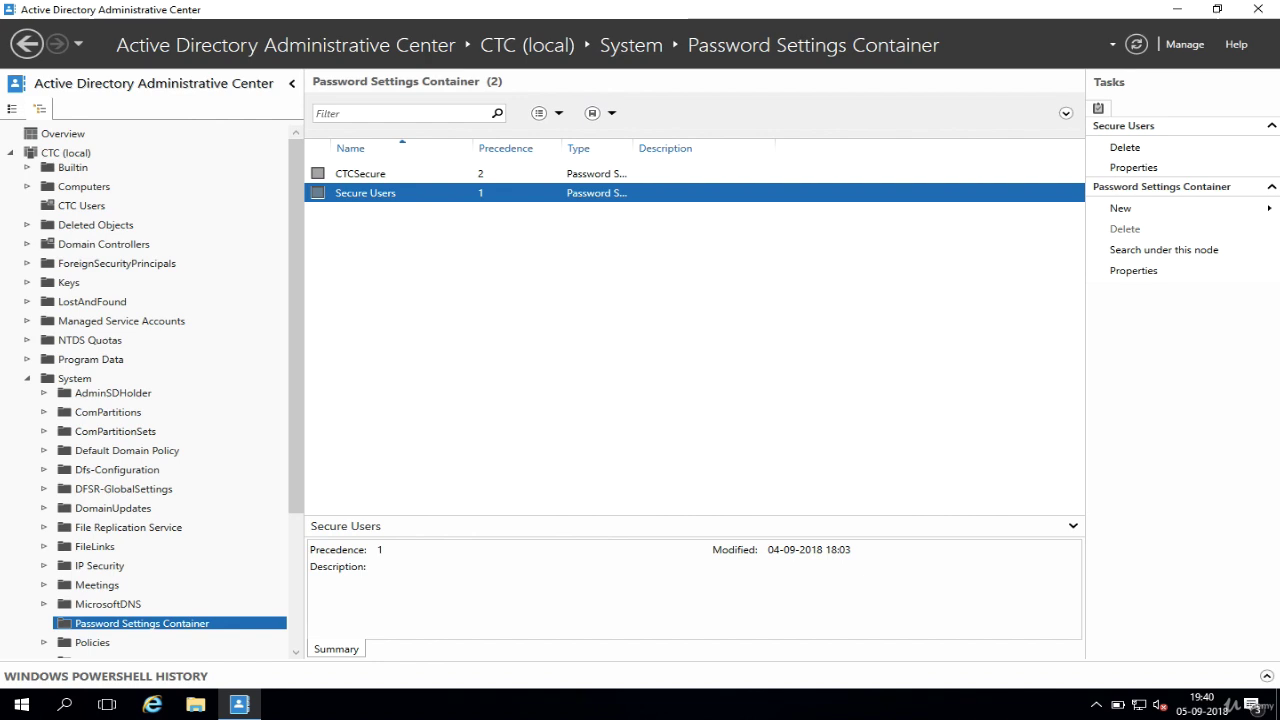
click(360, 174)
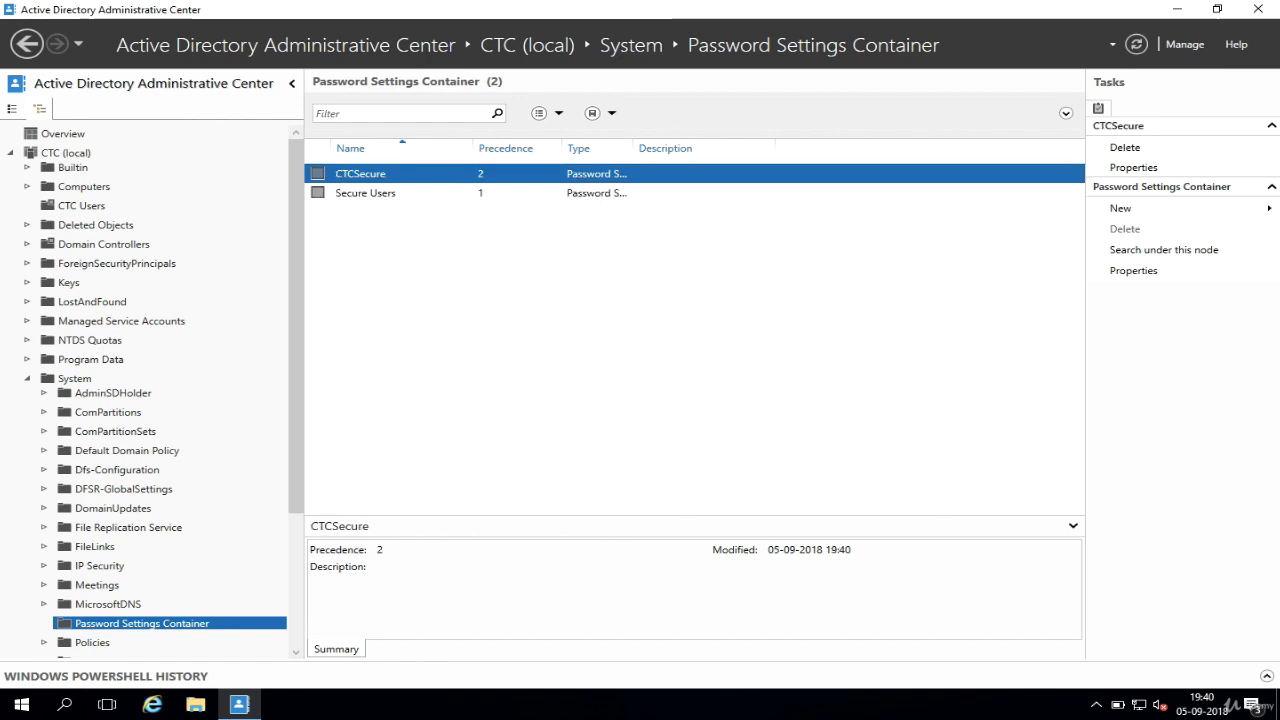